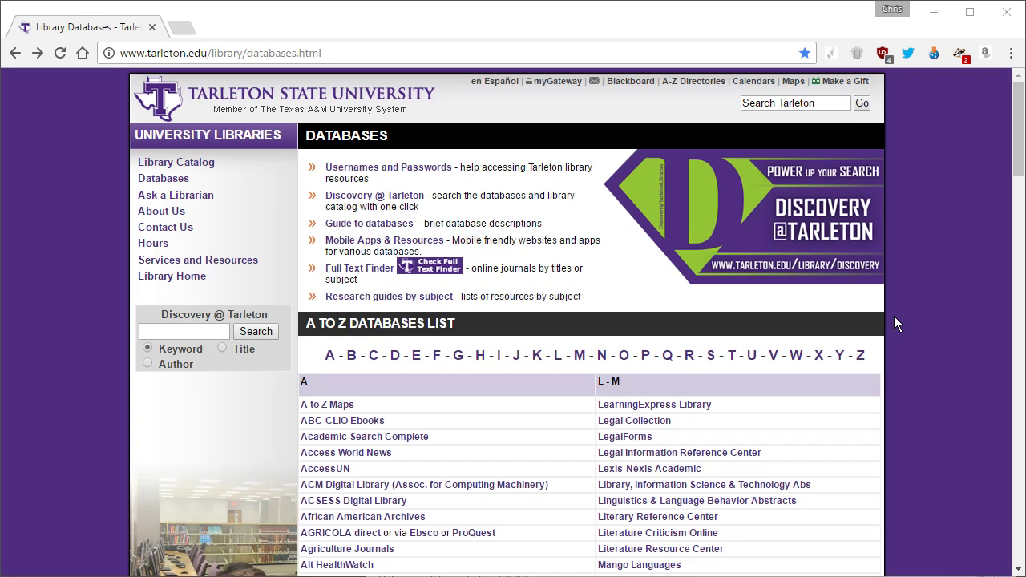
Open JSTOR from the J section of the Tarleton Library A–Z databases list
{"action": "left_click", "coordinate": [517, 357]}
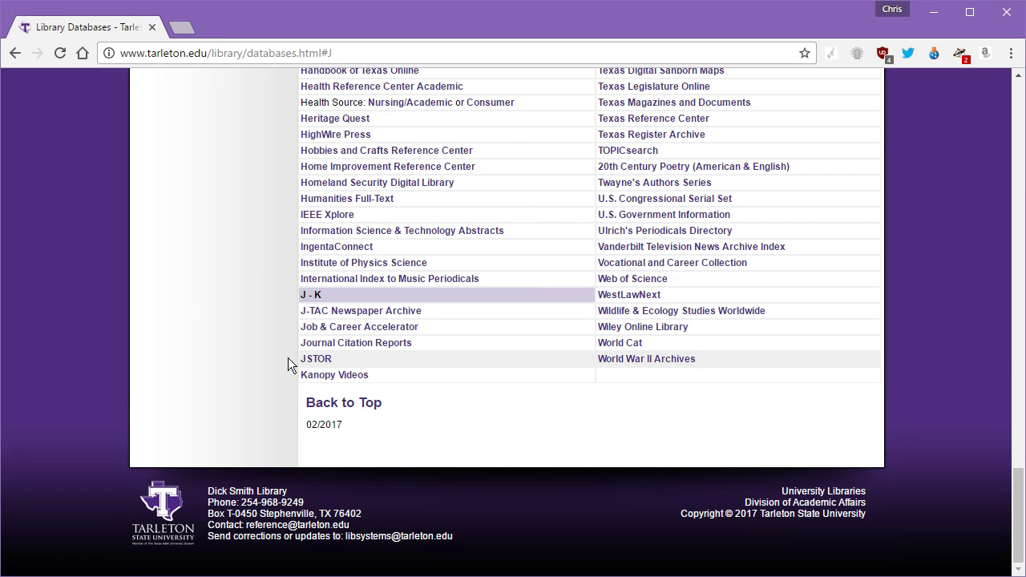
{"action": "left_click", "coordinate": [252, 359]}
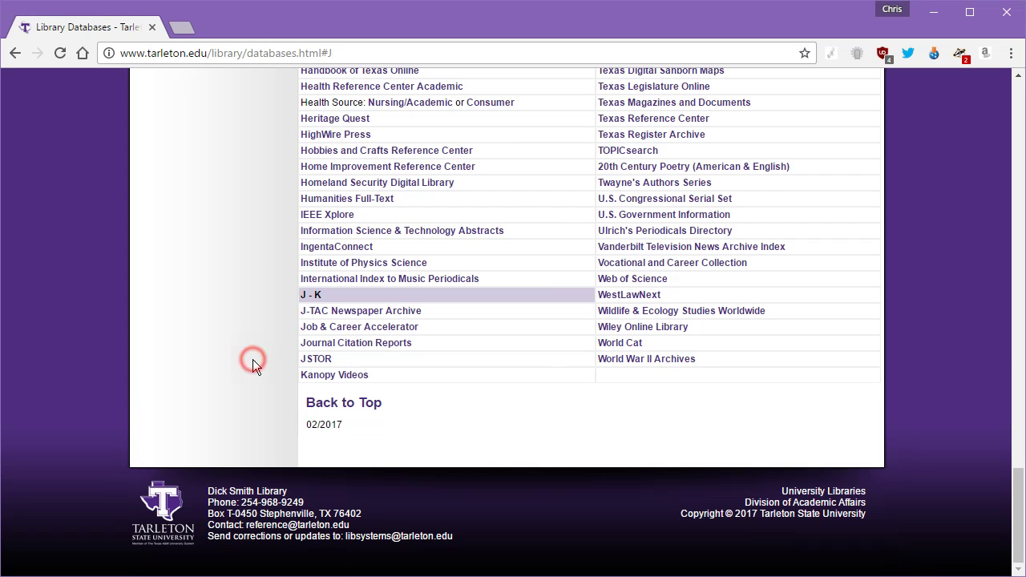
{"action": "left_click", "coordinate": [323, 360]}
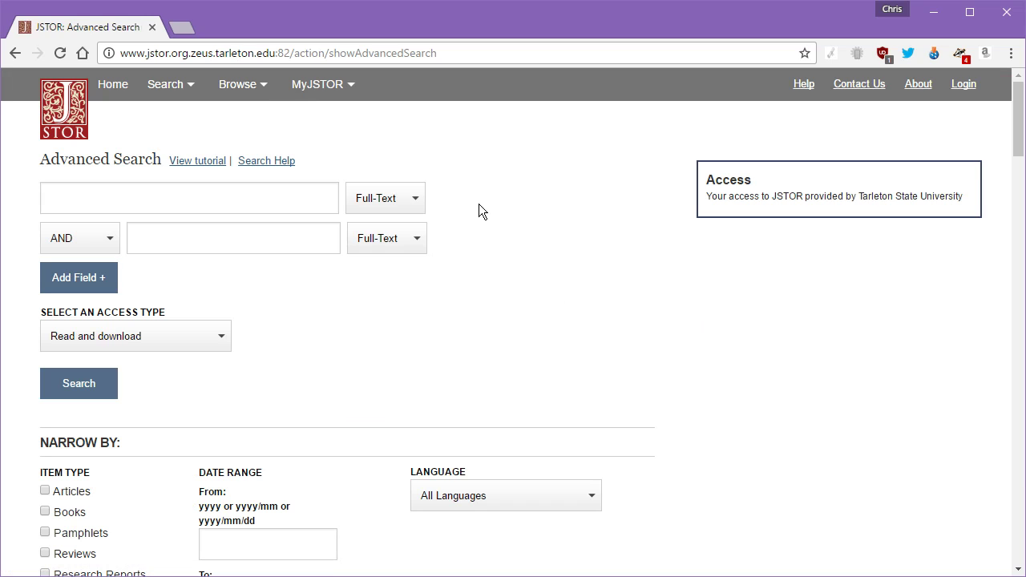
Enter 'Capital Punishment' and 'Deterrence' as the two advanced search terms
{"action": "scroll", "coordinate": [388, 210], "scroll_direction": "down", "scroll_amount": 1}
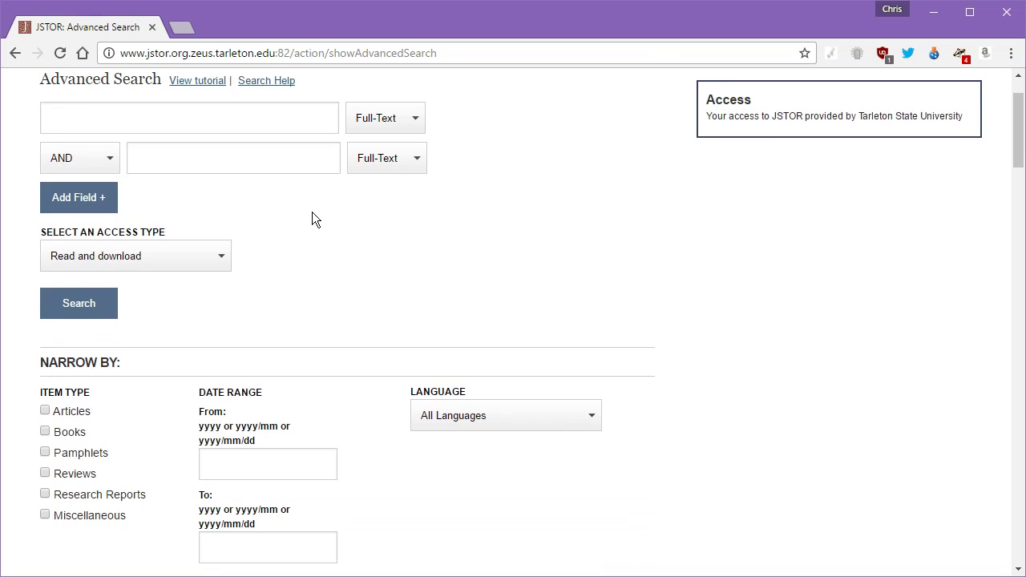
{"action": "scroll", "coordinate": [240, 211], "scroll_direction": "up", "scroll_amount": 1}
{"action": "left_click", "coordinate": [331, 209]}
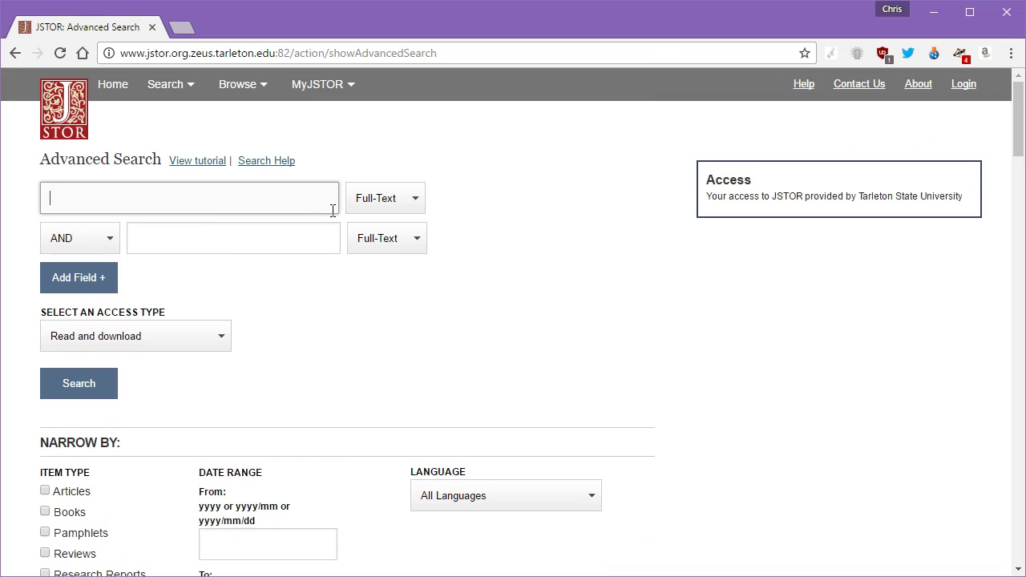
{"action": "type", "text": "Capital Punishment"}
{"action": "key", "text": "Tab"}
{"action": "key", "text": "Tab"}
{"action": "type", "text": "D"}
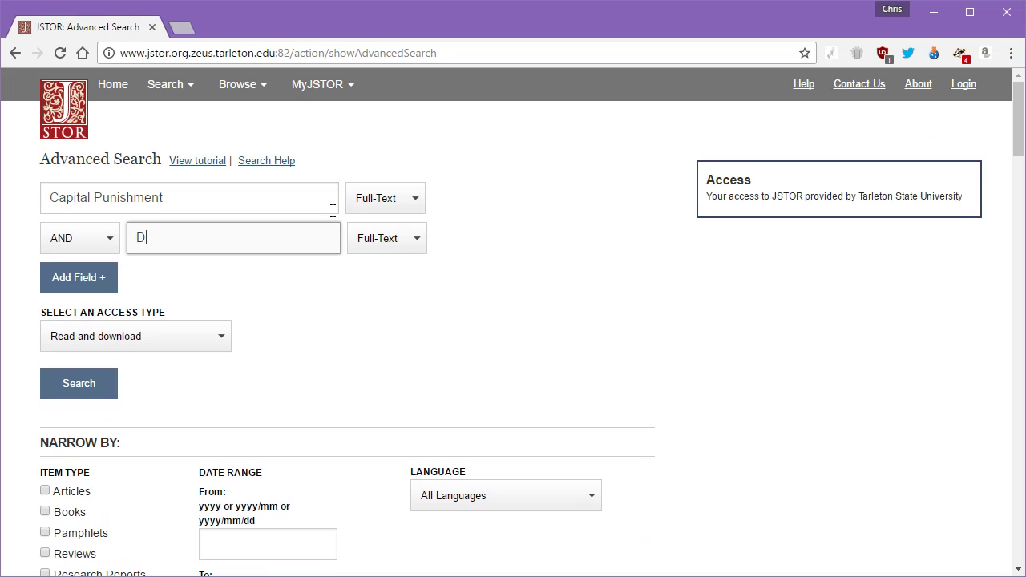
{"action": "type", "text": "eterrence"}
Limit the search to articles and run it, returning 15,415 results
{"action": "scroll", "coordinate": [296, 273], "scroll_direction": "down", "scroll_amount": 1}
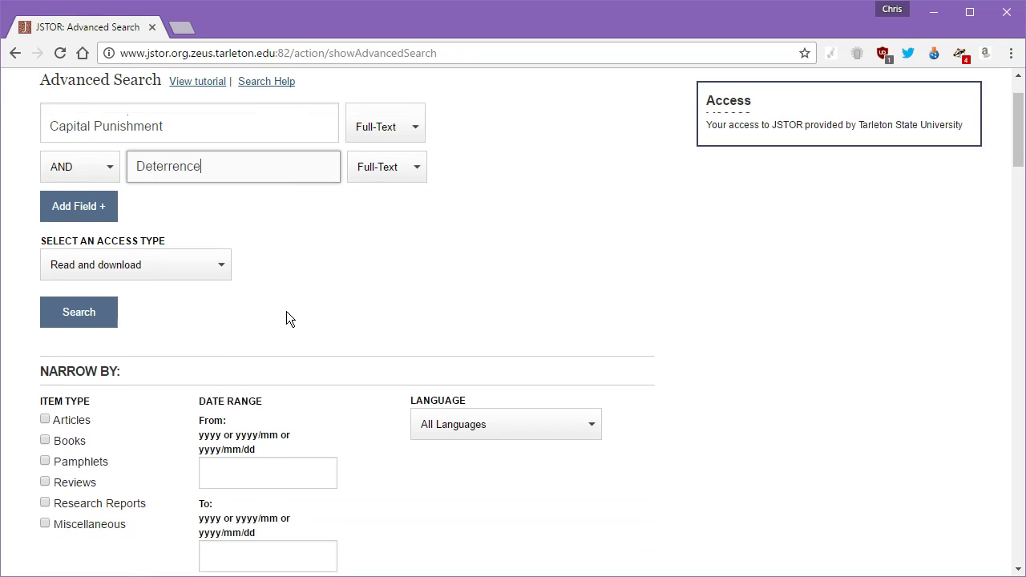
{"action": "left_click", "coordinate": [46, 411]}
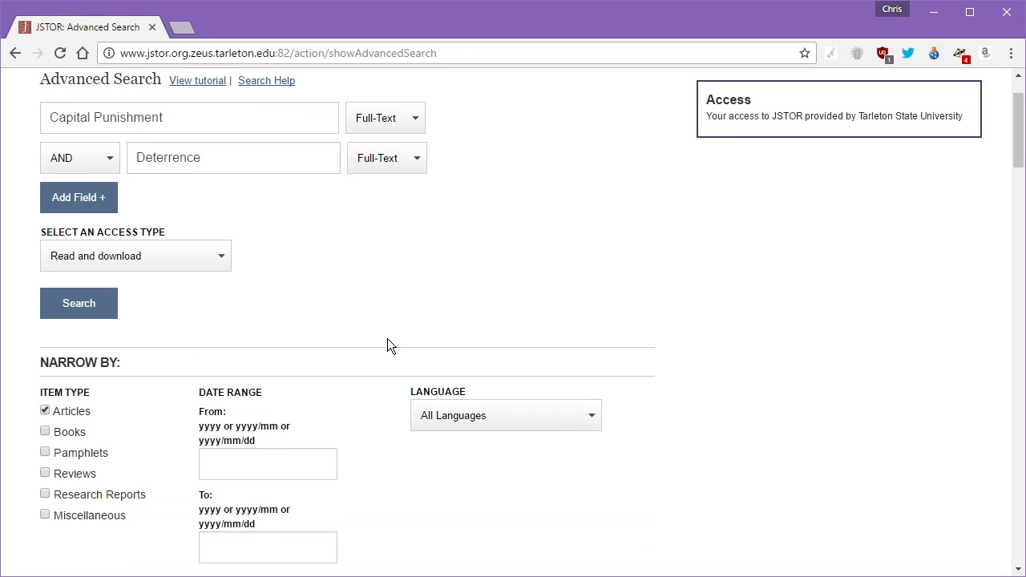
{"action": "left_click", "coordinate": [255, 471]}
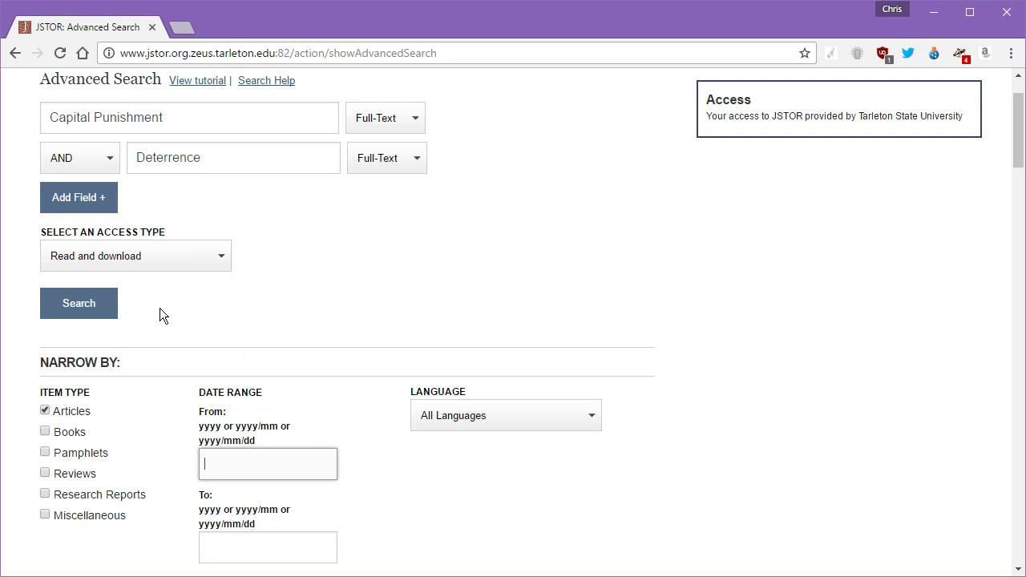
{"action": "scroll", "coordinate": [340, 374], "scroll_direction": "down", "scroll_amount": 6}
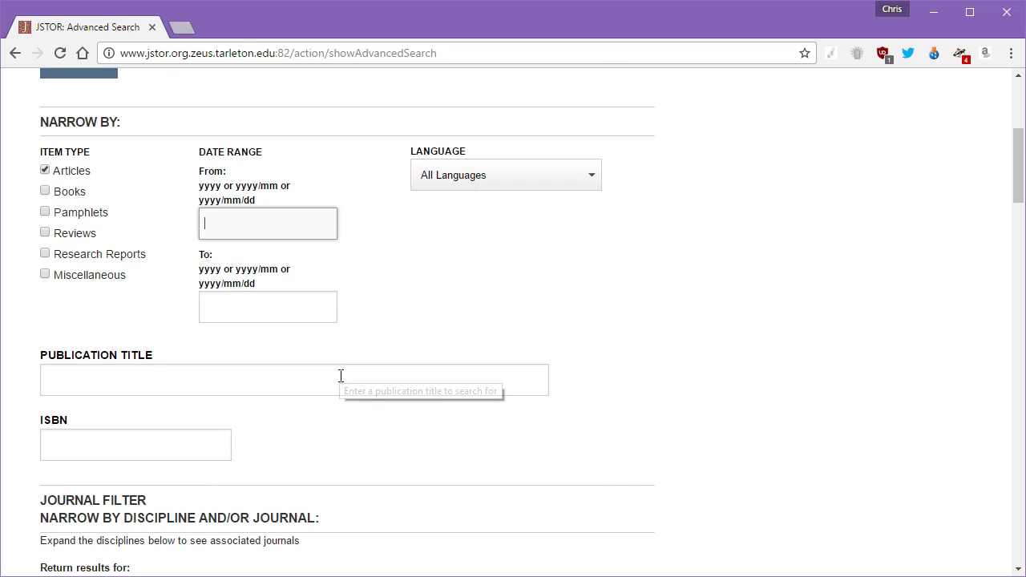
{"action": "scroll", "coordinate": [341, 375], "scroll_direction": "up", "scroll_amount": 6}
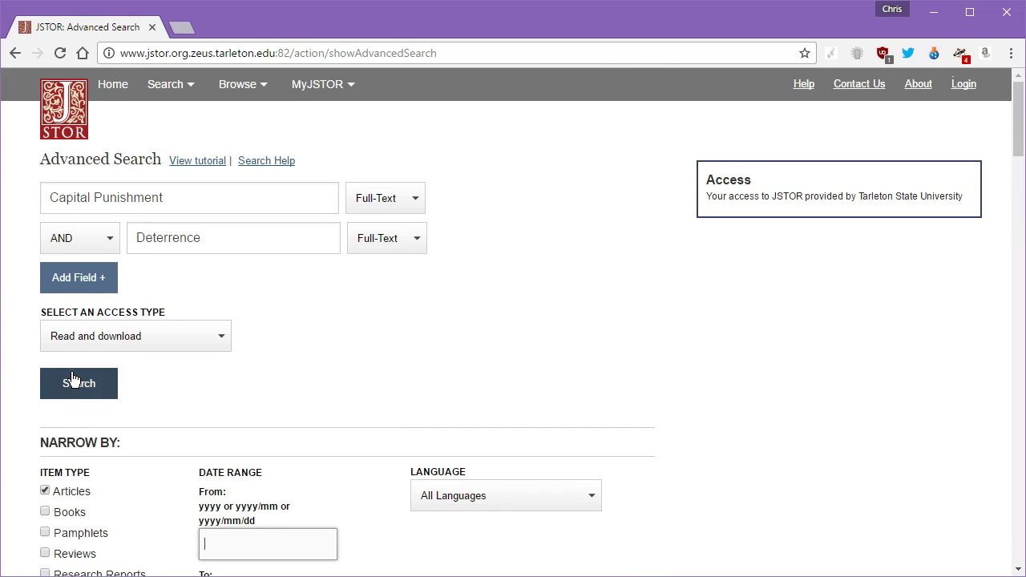
{"action": "left_click", "coordinate": [71, 381]}
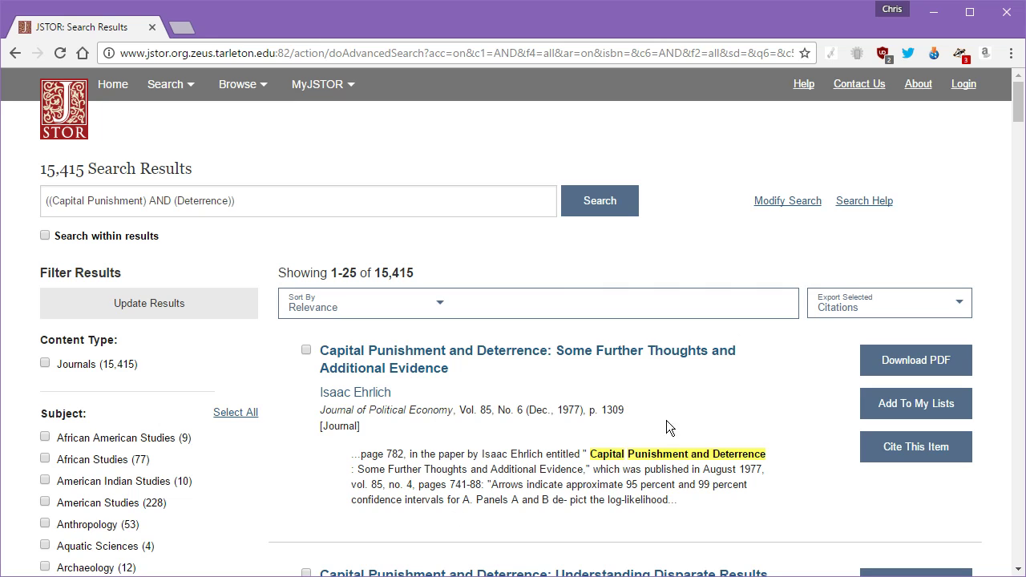
Filter results to publication years 2006–2017, leaving 3,420, then switch to the Research Methods Downloads folder
{"action": "scroll", "coordinate": [245, 328], "scroll_direction": "down", "scroll_amount": 1}
{"action": "scroll", "coordinate": [245, 327], "scroll_direction": "down", "scroll_amount": 2}
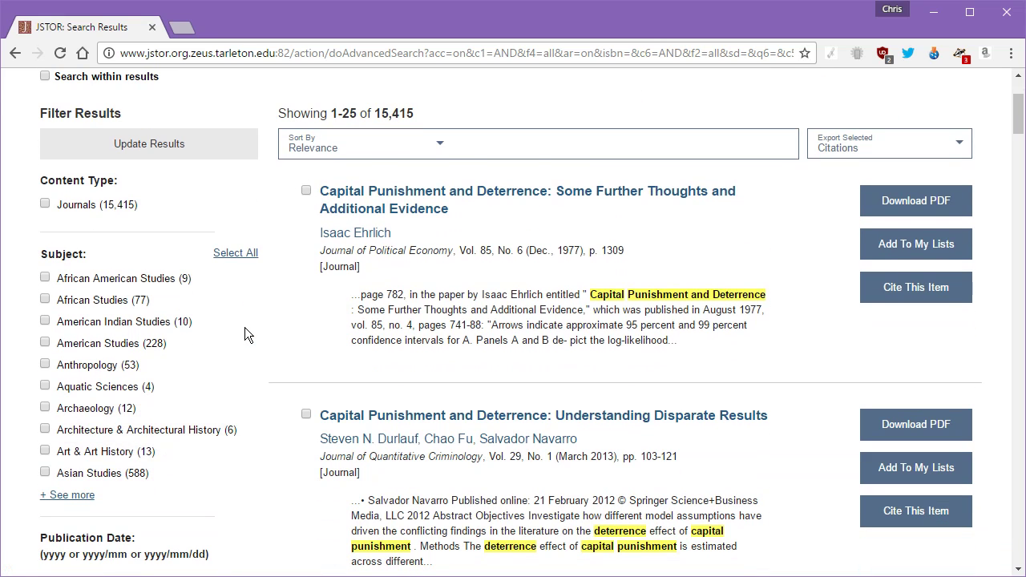
{"action": "scroll", "coordinate": [245, 328], "scroll_direction": "down", "scroll_amount": 3}
{"action": "left_click", "coordinate": [99, 355]}
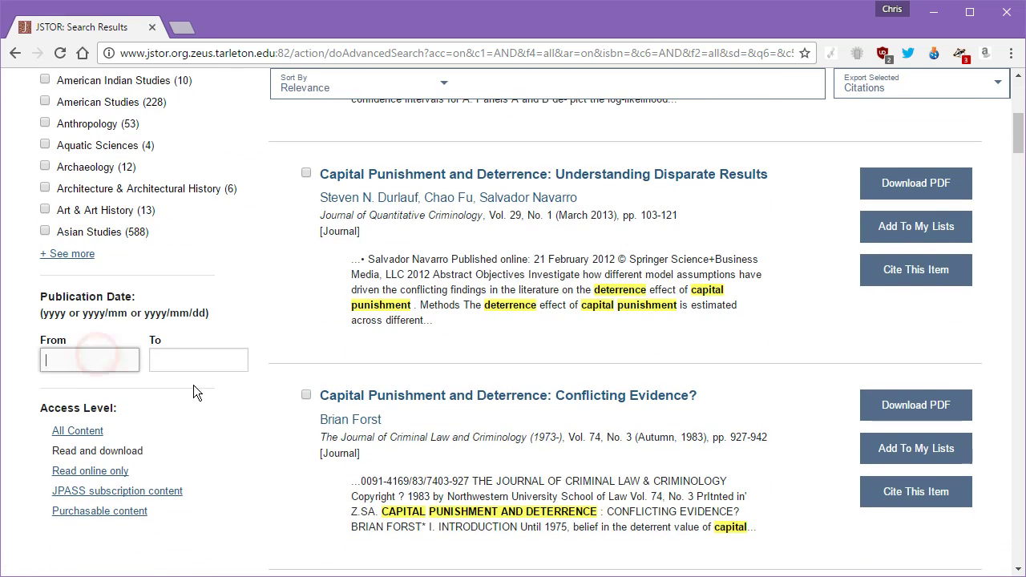
{"action": "type", "text": "2006"}
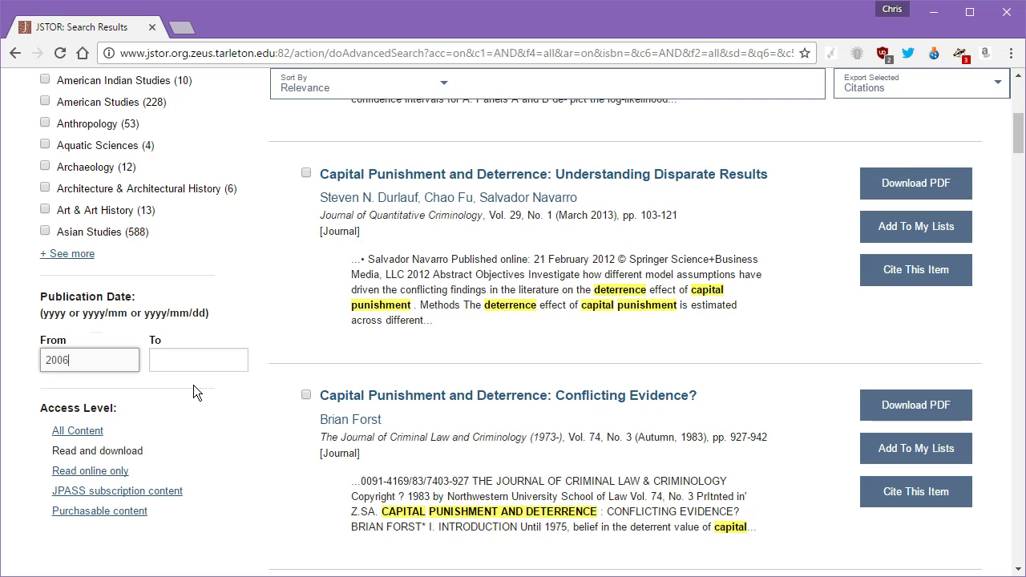
{"action": "key", "text": "Tab"}
{"action": "type", "text": "20"}
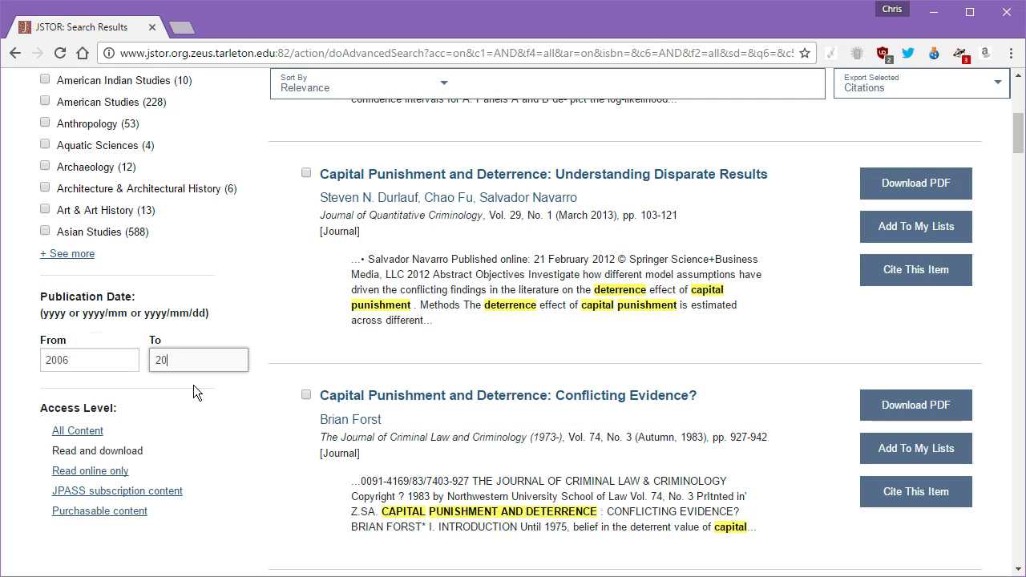
{"action": "type", "text": "17"}
{"action": "scroll", "coordinate": [266, 431], "scroll_direction": "down", "scroll_amount": 2}
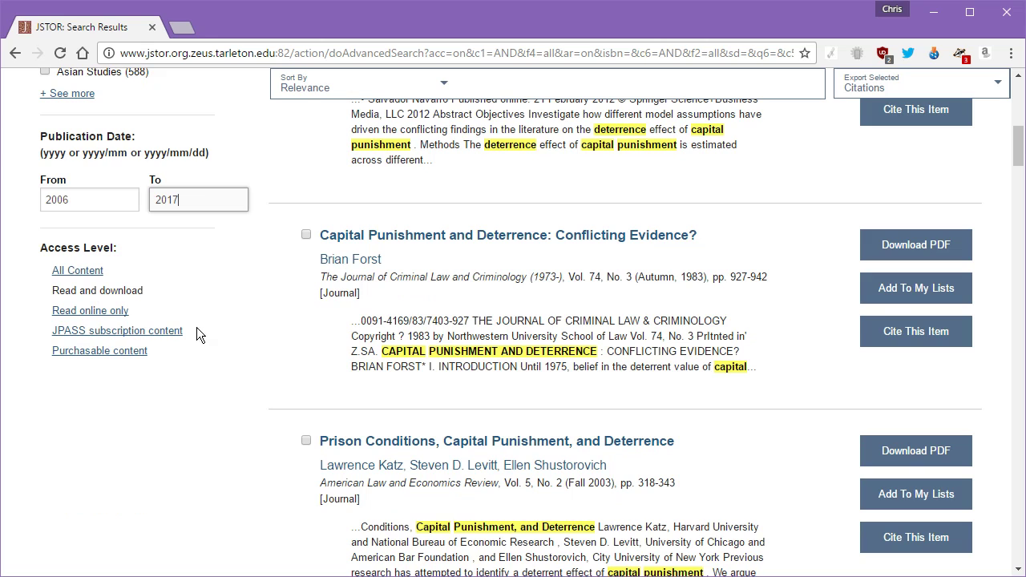
{"action": "scroll", "coordinate": [285, 356], "scroll_direction": "up", "scroll_amount": 8}
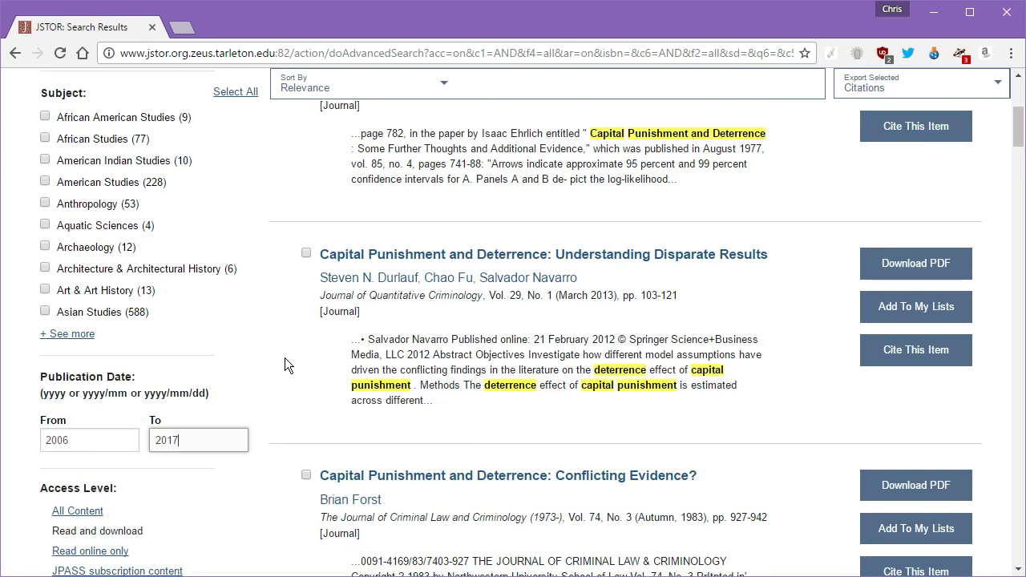
{"action": "left_click", "coordinate": [191, 314]}
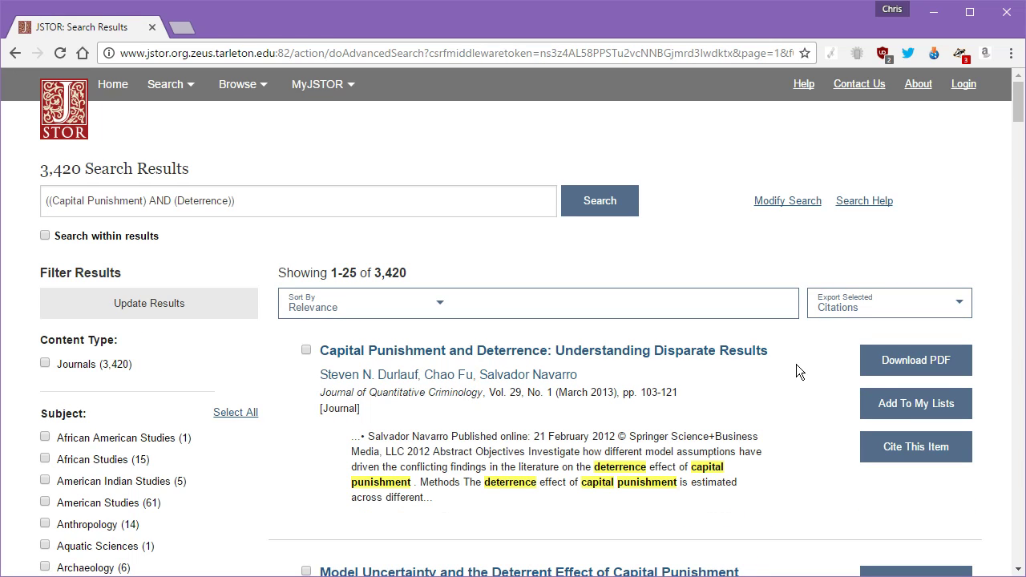
{"action": "left_click_drag", "start_coordinate": [777, 349], "coordinate": [314, 352]}
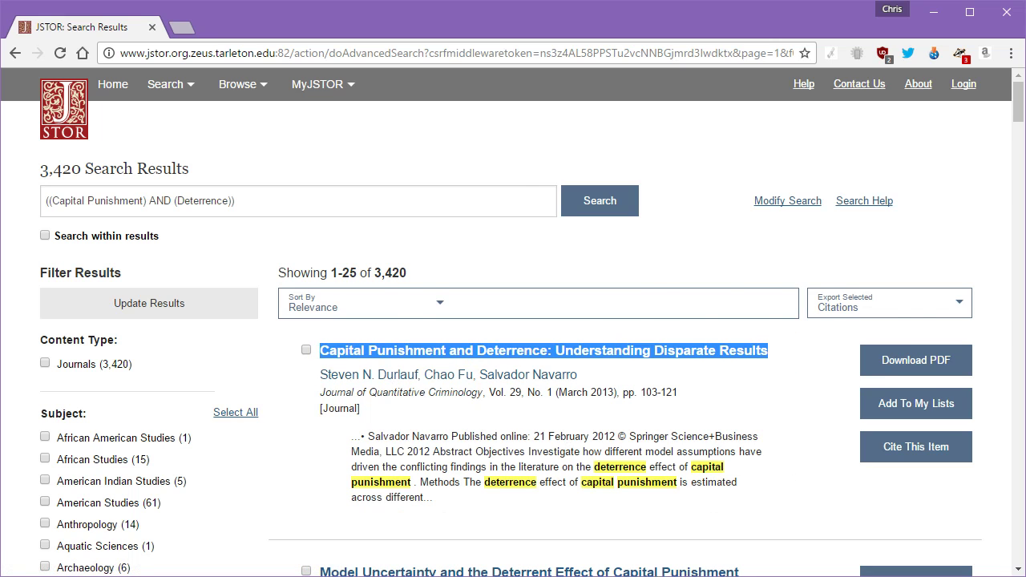
{"action": "key", "text": "alt+Tab"}
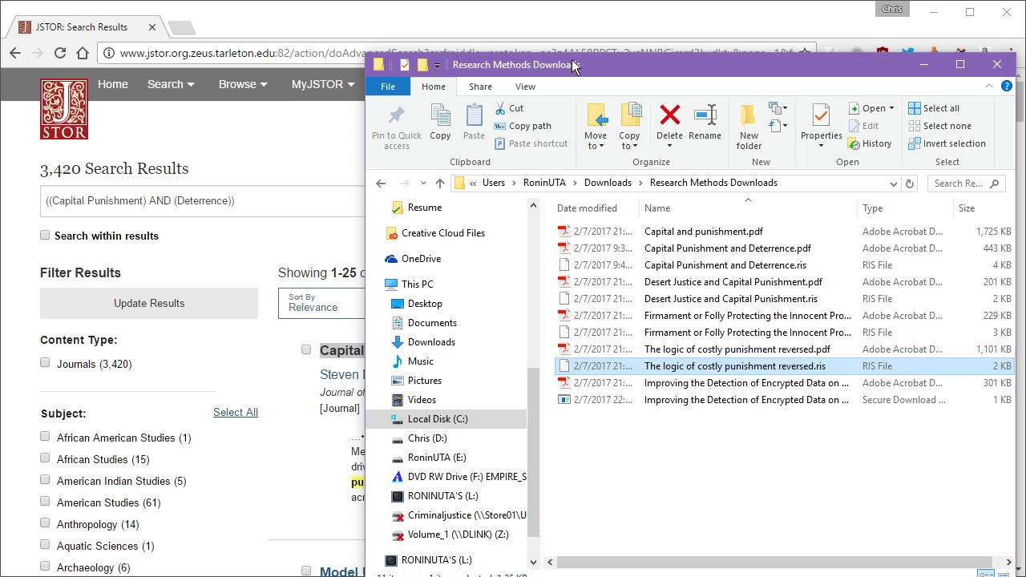
Open Capital Punishment and Deterrence.pdf in Adobe Acrobat Reader DC, then minimise the folder window
{"action": "left_click_drag", "start_coordinate": [573, 65], "coordinate": [389, 46]}
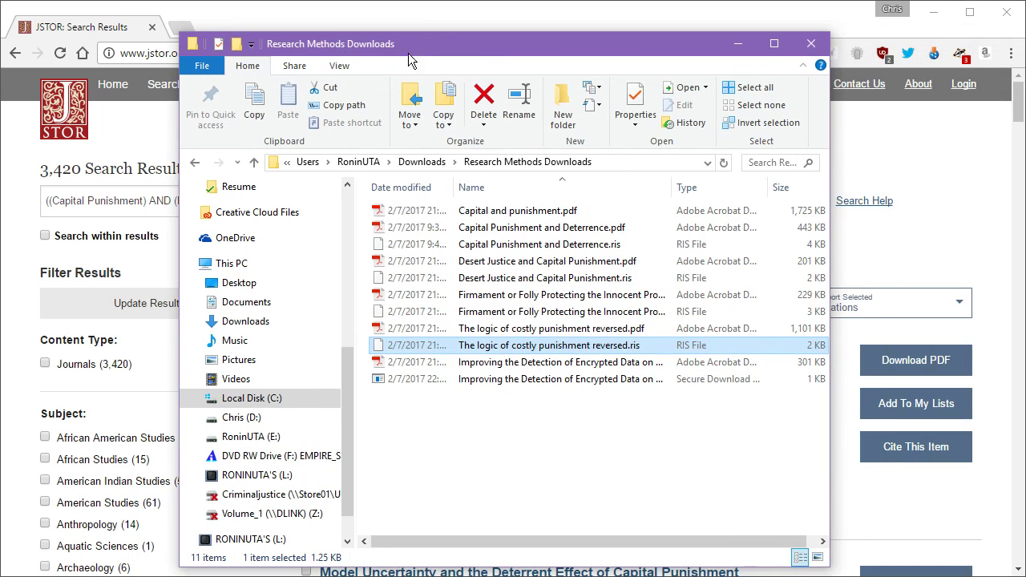
{"action": "left_click", "coordinate": [521, 228]}
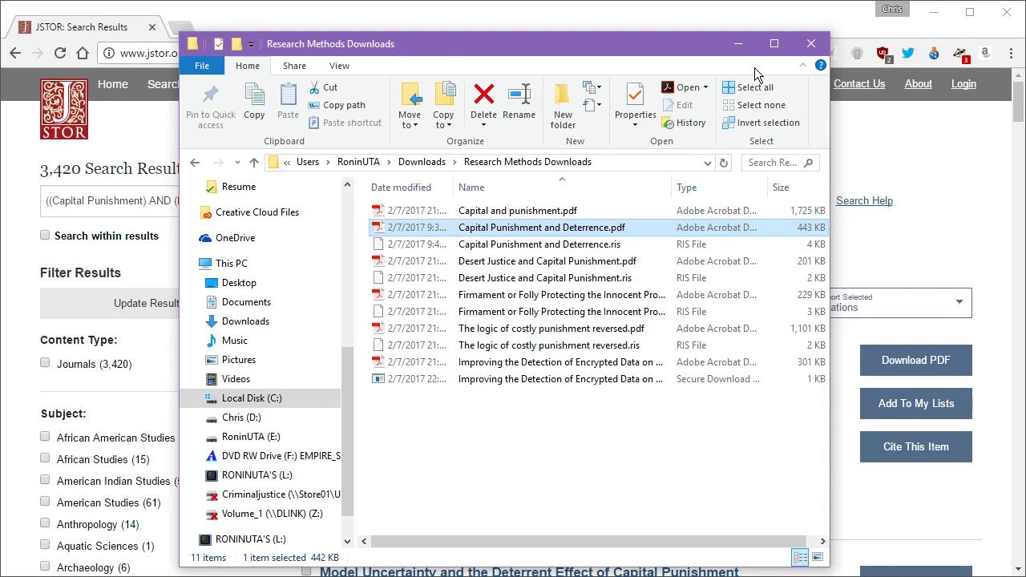
{"action": "double_click", "coordinate": [536, 229]}
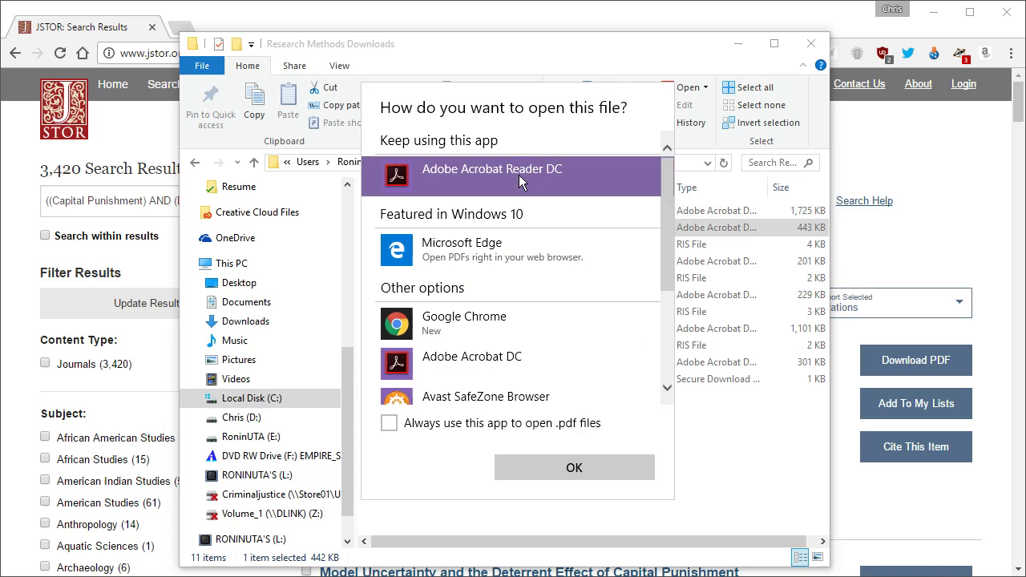
{"action": "left_click", "coordinate": [557, 469]}
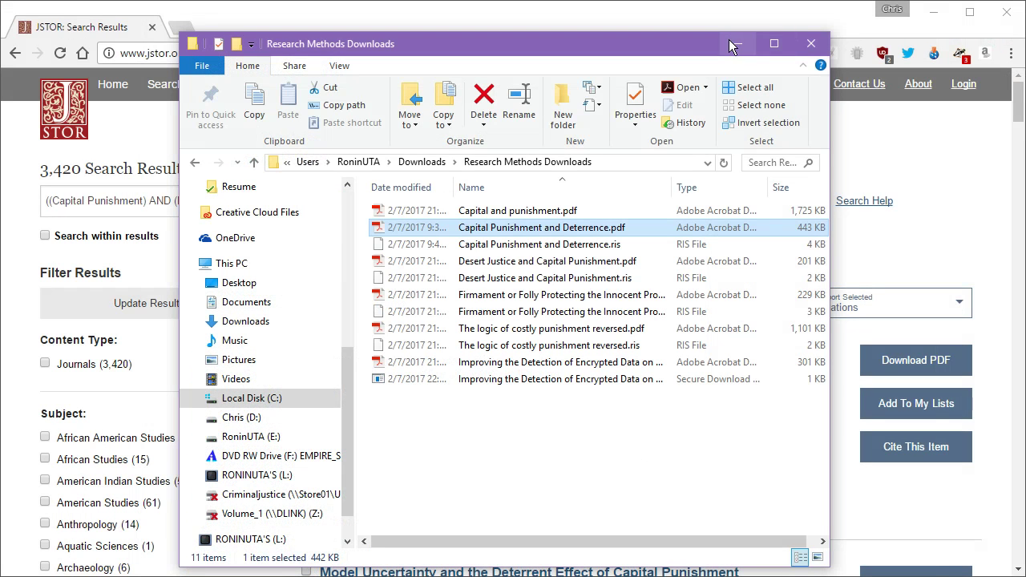
{"action": "left_click", "coordinate": [731, 43]}
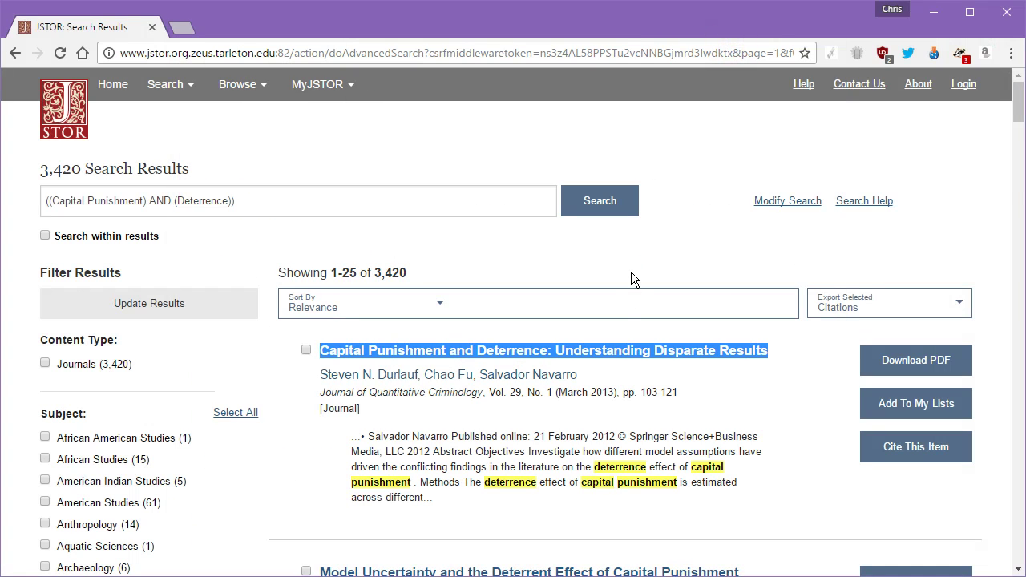
Search for all articles by the top result's first author, Steven N. Durlauf
{"action": "scroll", "coordinate": [573, 290], "scroll_direction": "down", "scroll_amount": 4}
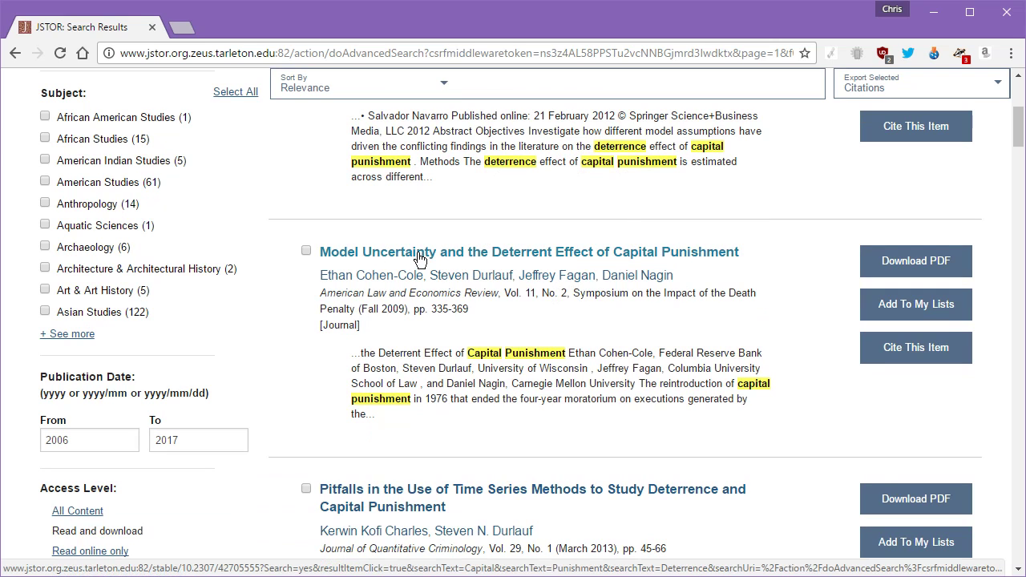
{"action": "scroll", "coordinate": [442, 258], "scroll_direction": "up", "scroll_amount": 3}
{"action": "triple_click", "coordinate": [442, 257]}
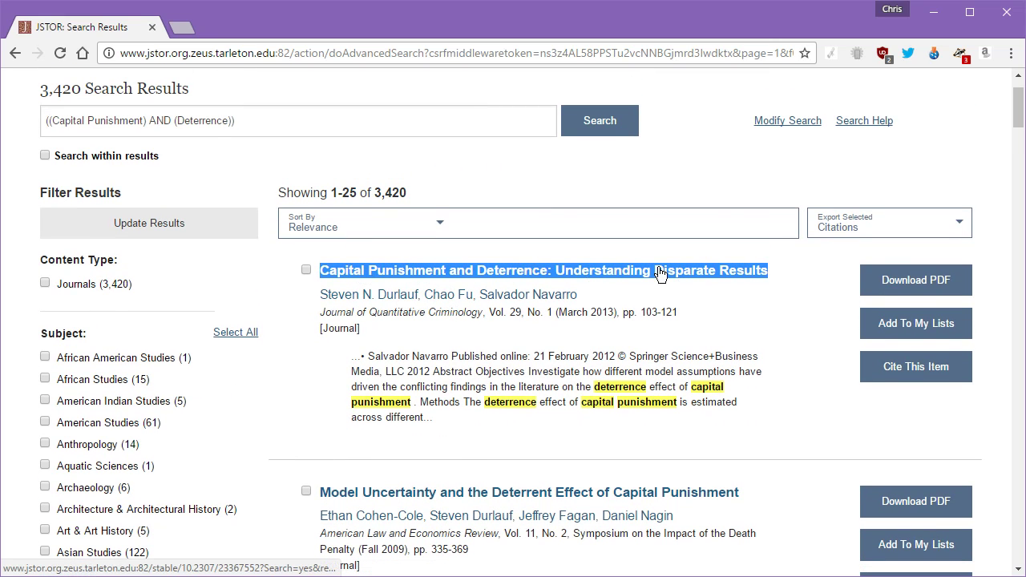
{"action": "scroll", "coordinate": [418, 343], "scroll_direction": "down", "scroll_amount": 2}
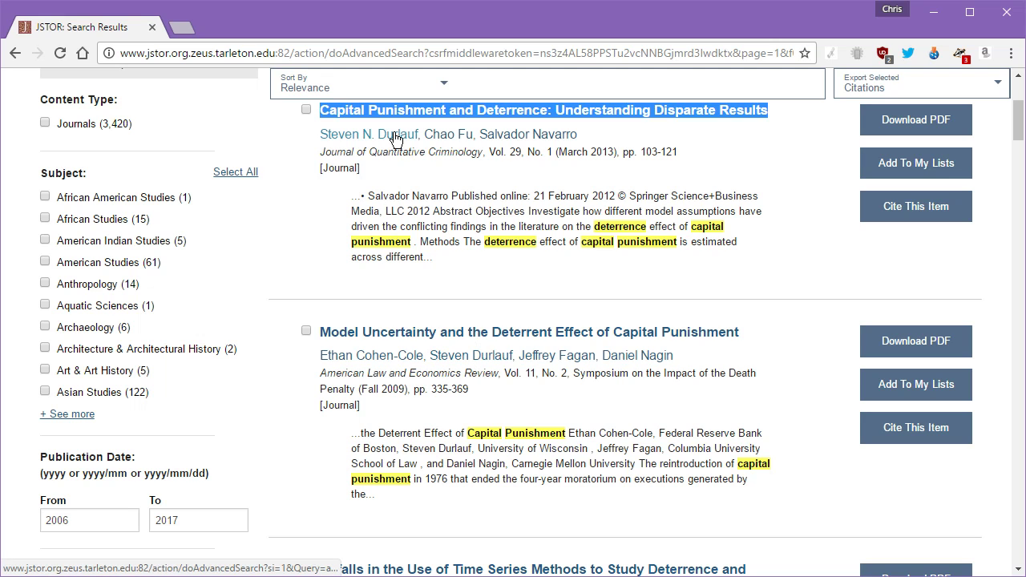
{"action": "scroll", "coordinate": [469, 286], "scroll_direction": "down", "scroll_amount": 2}
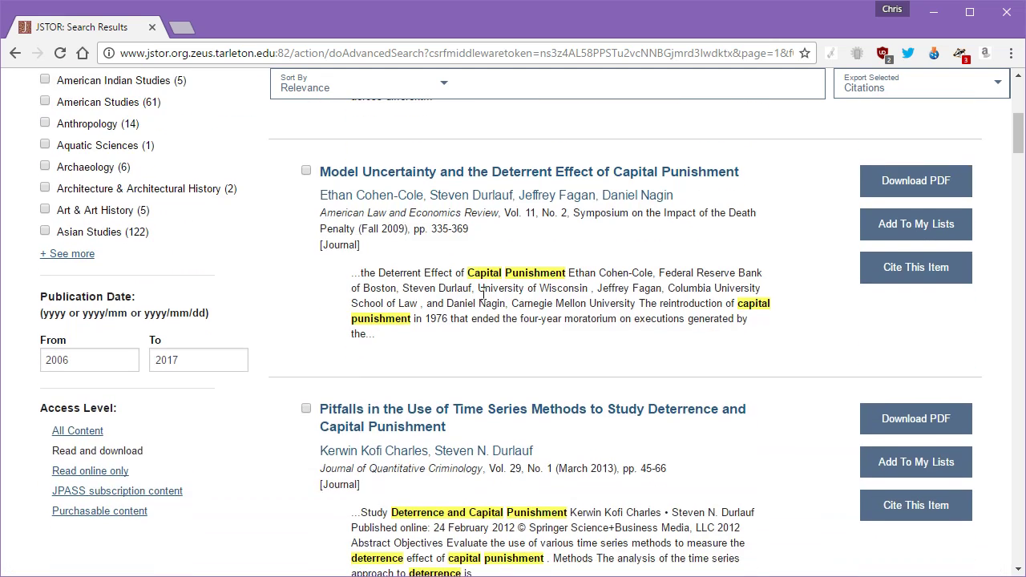
{"action": "scroll", "coordinate": [484, 297], "scroll_direction": "up", "scroll_amount": 3}
{"action": "scroll", "coordinate": [486, 299], "scroll_direction": "down", "scroll_amount": 3}
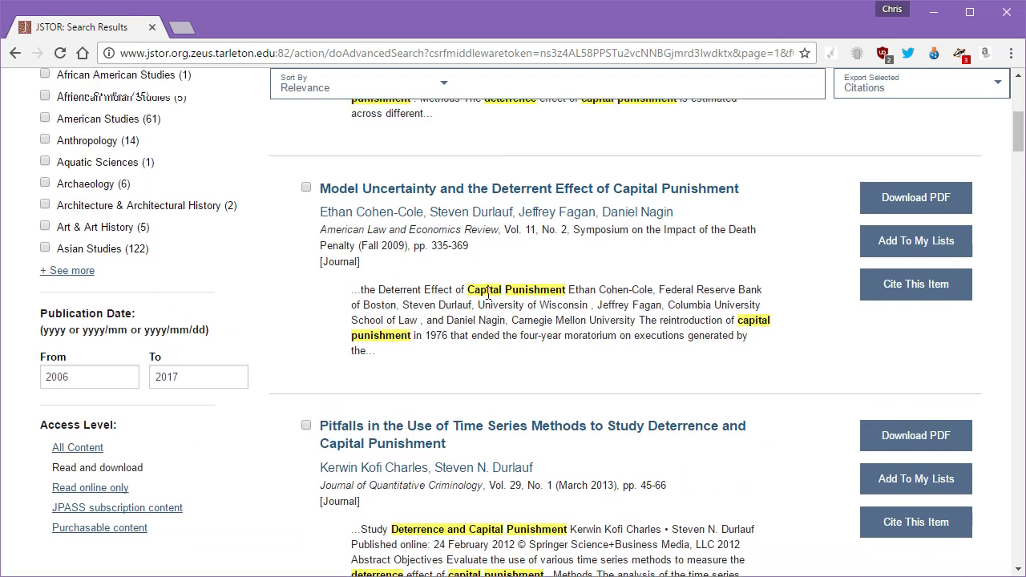
{"action": "scroll", "coordinate": [487, 300], "scroll_direction": "up", "scroll_amount": 2}
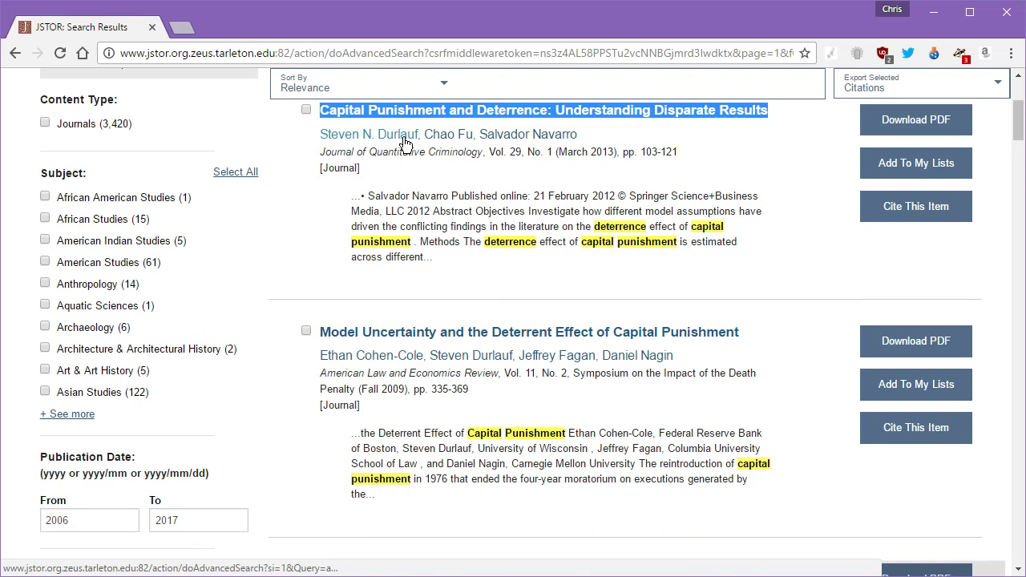
{"action": "left_click", "coordinate": [405, 143]}
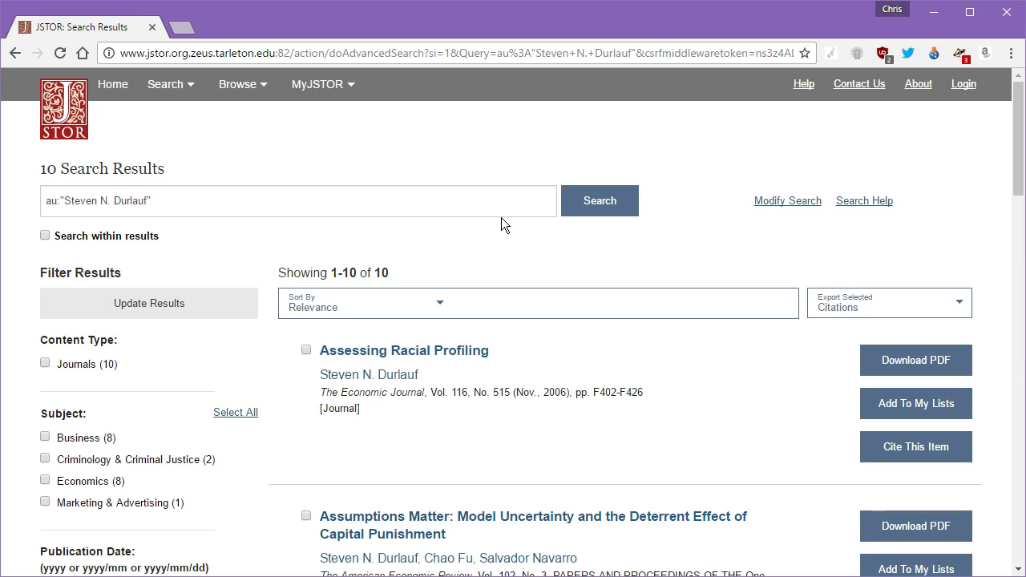
Scroll through Steven N. Durlauf's 10 article results and back to the top
{"action": "scroll", "coordinate": [559, 228], "scroll_direction": "down", "scroll_amount": 3}
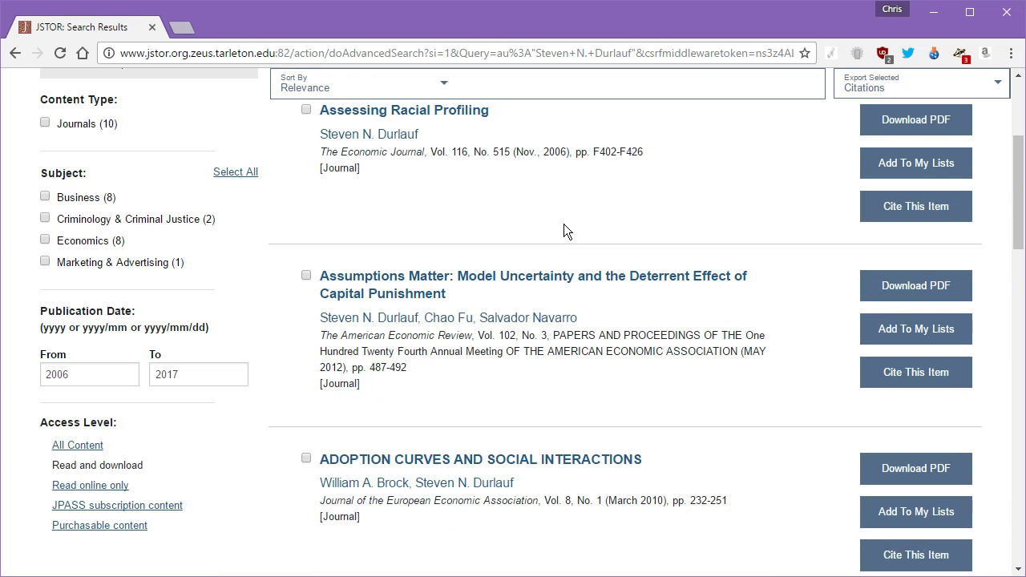
{"action": "scroll", "coordinate": [602, 341], "scroll_direction": "down", "scroll_amount": 3}
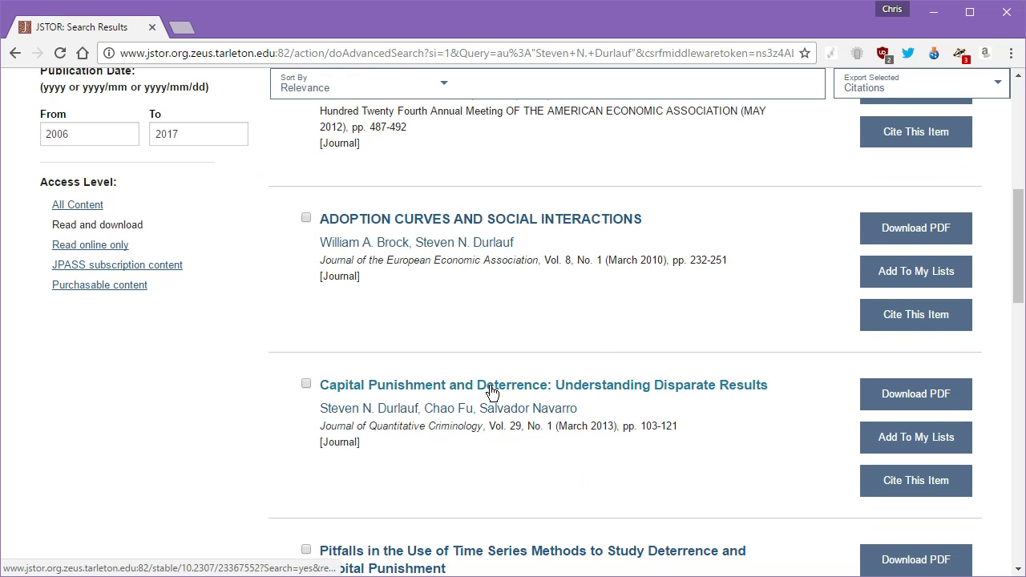
{"action": "scroll", "coordinate": [497, 385], "scroll_direction": "down", "scroll_amount": 3}
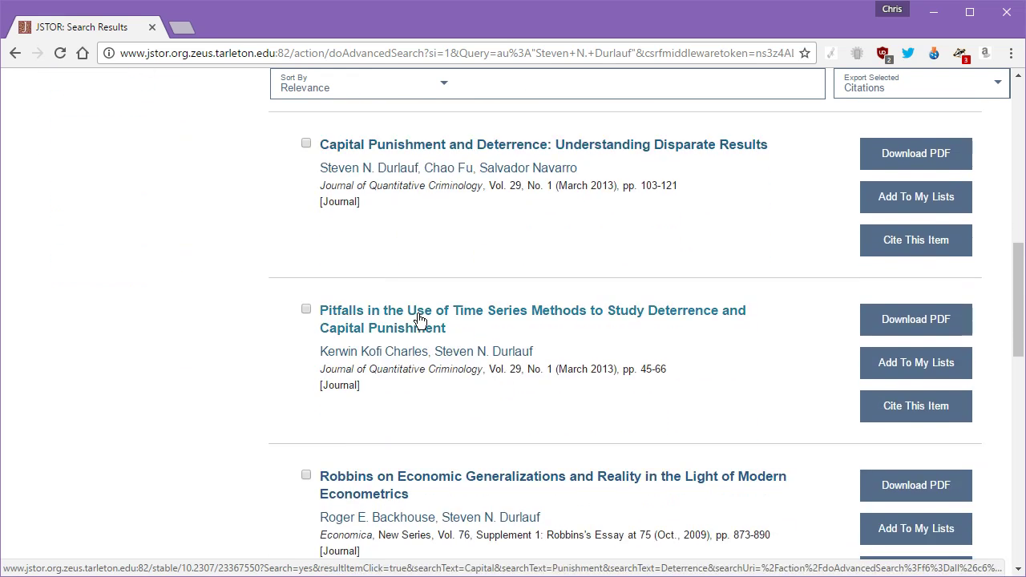
{"action": "scroll", "coordinate": [577, 383], "scroll_direction": "down", "scroll_amount": 2}
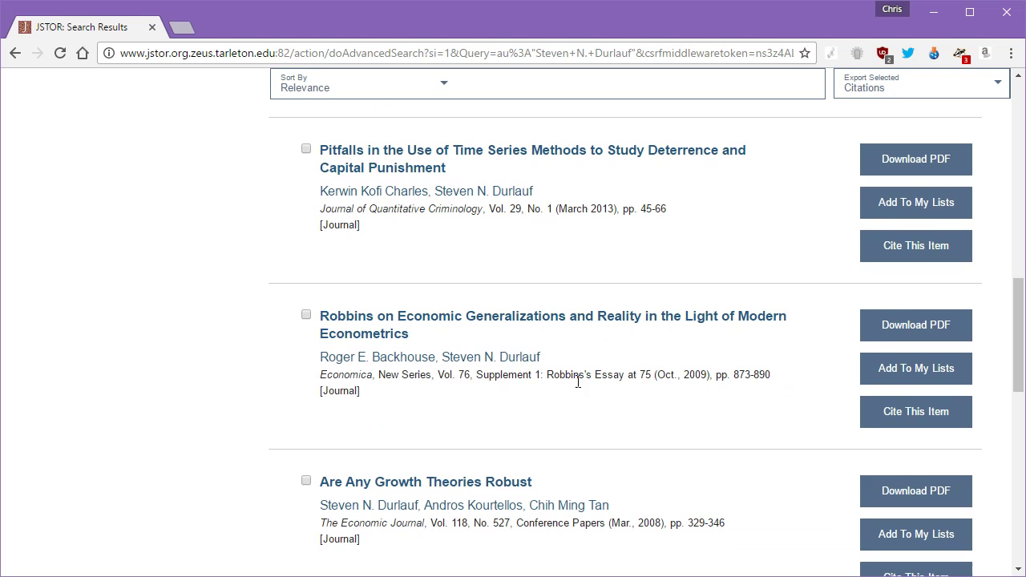
{"action": "scroll", "coordinate": [579, 405], "scroll_direction": "down", "scroll_amount": 4}
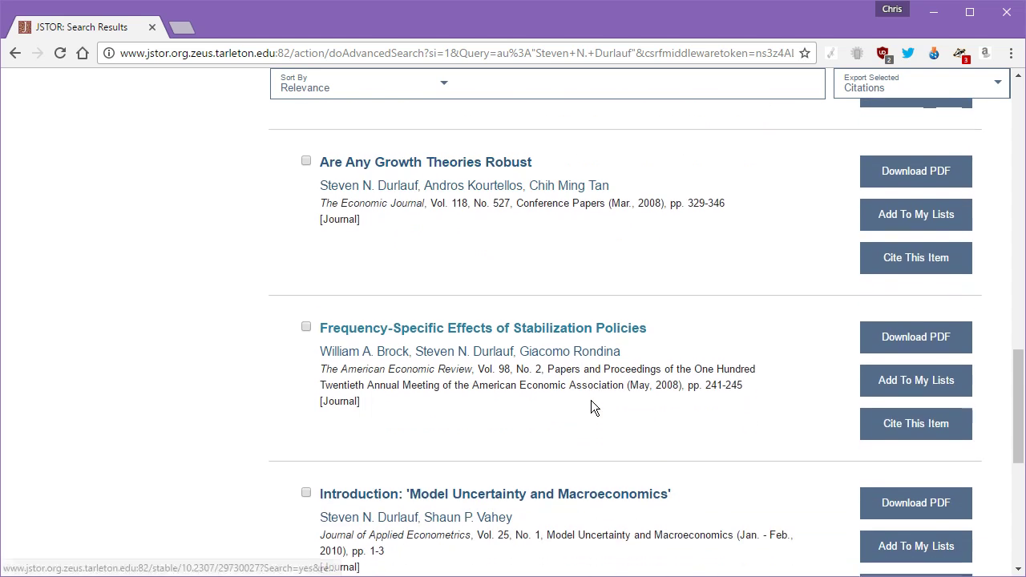
{"action": "scroll", "coordinate": [594, 385], "scroll_direction": "down", "scroll_amount": 3}
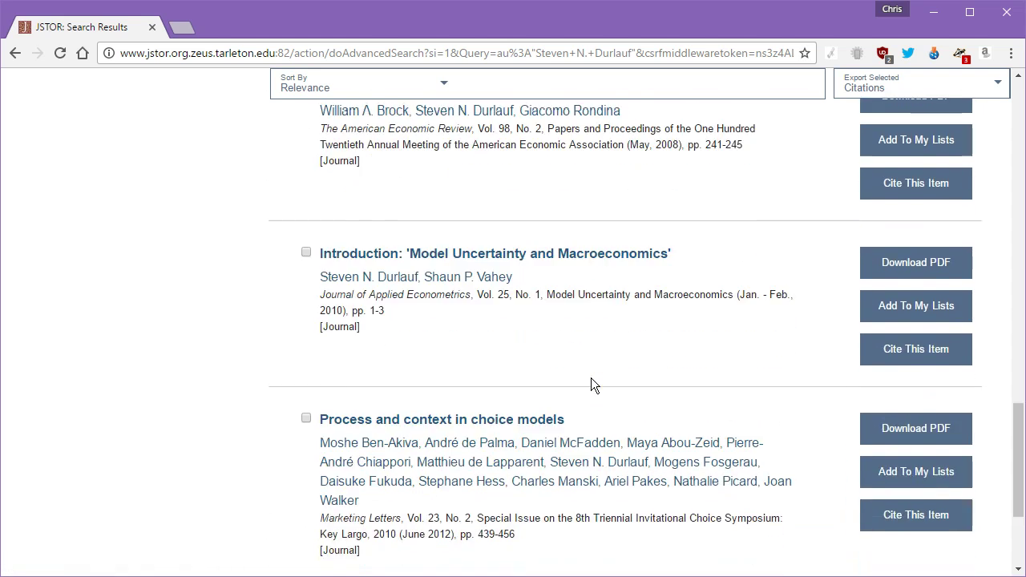
{"action": "scroll", "coordinate": [594, 386], "scroll_direction": "down", "scroll_amount": 3}
{"action": "scroll", "coordinate": [594, 378], "scroll_direction": "up", "scroll_amount": 6}
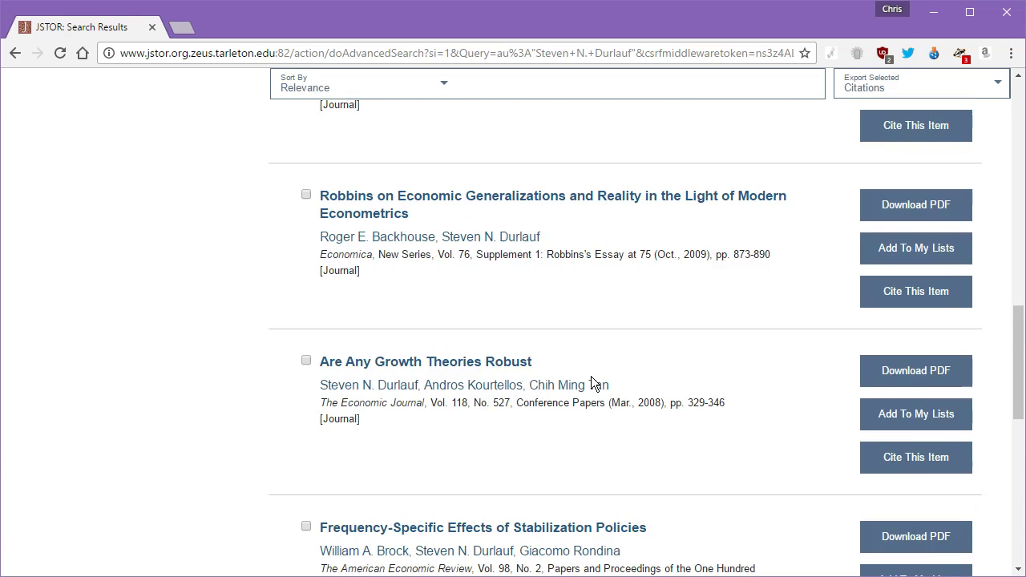
{"action": "scroll", "coordinate": [594, 383], "scroll_direction": "up", "scroll_amount": 5}
{"action": "scroll", "coordinate": [585, 396], "scroll_direction": "up", "scroll_amount": 1}
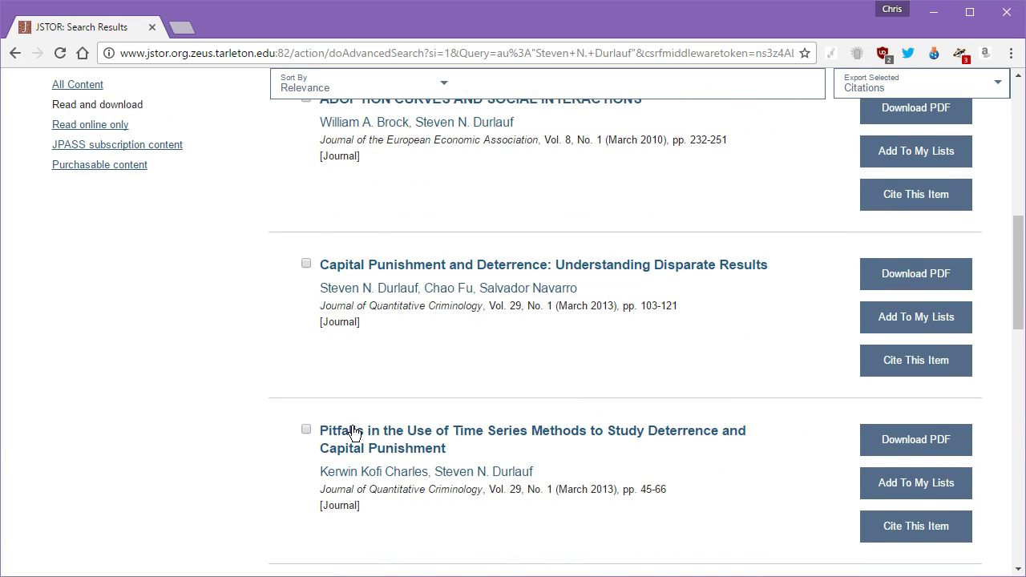
{"action": "scroll", "coordinate": [436, 245], "scroll_direction": "up", "scroll_amount": 5}
{"action": "scroll", "coordinate": [468, 264], "scroll_direction": "up", "scroll_amount": 3}
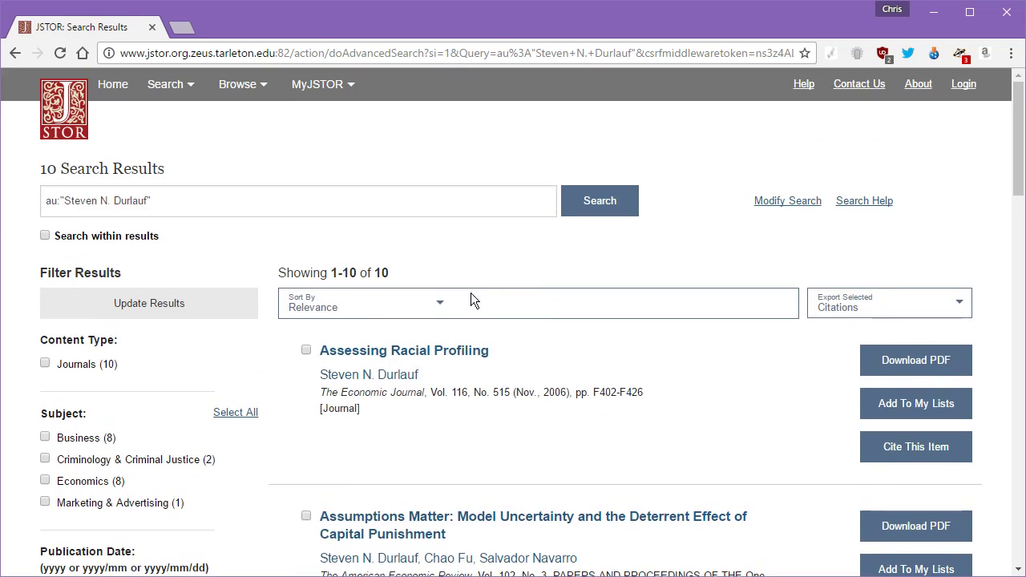
Return to the search results and open 'Model Uncertainty and the Deterrent Effect of Capital Punishment' in a new tab
{"action": "left_click", "coordinate": [15, 53]}
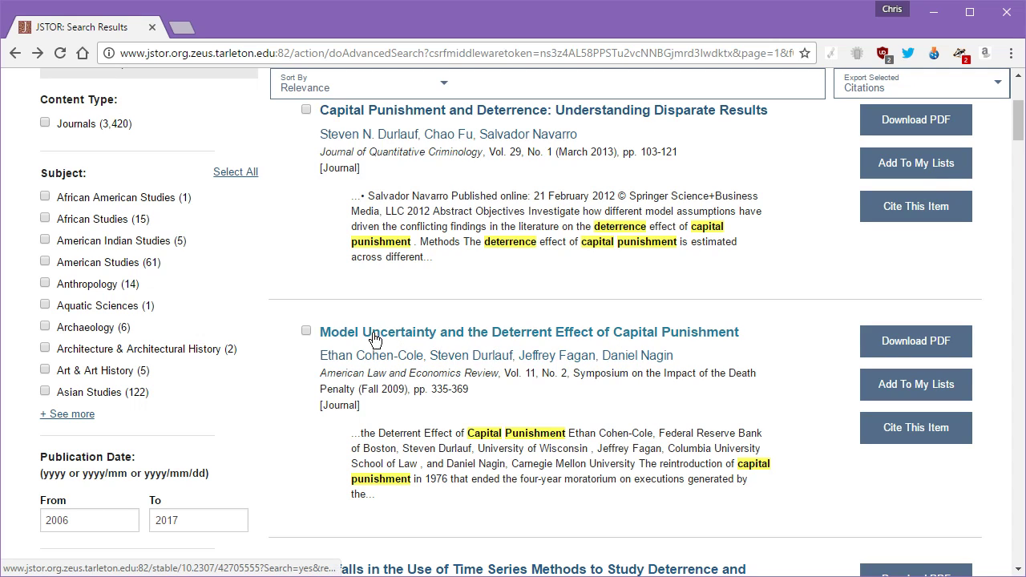
{"action": "right_click", "coordinate": [607, 332]}
{"action": "left_click", "coordinate": [659, 344]}
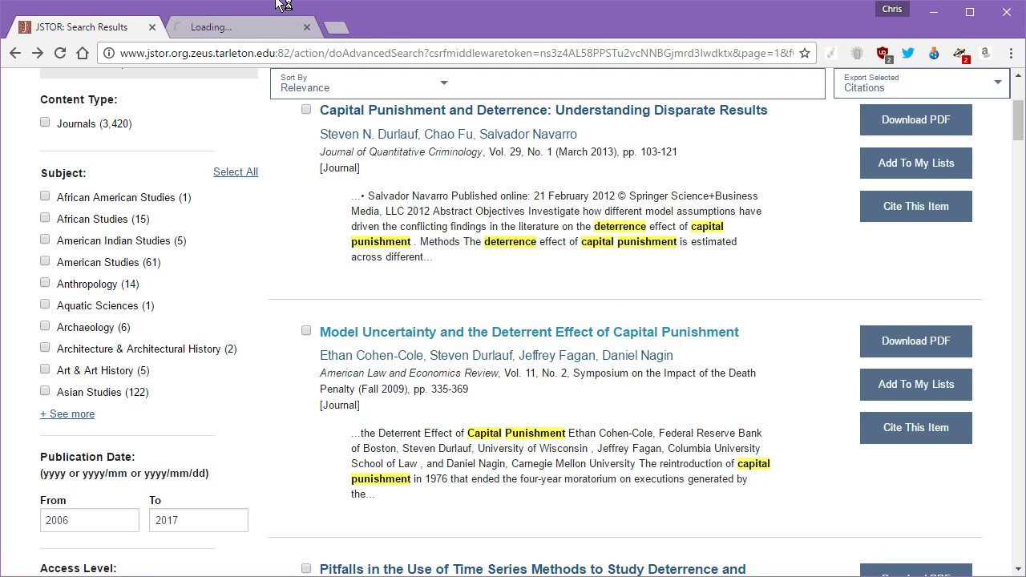
{"action": "left_click", "coordinate": [249, 26]}
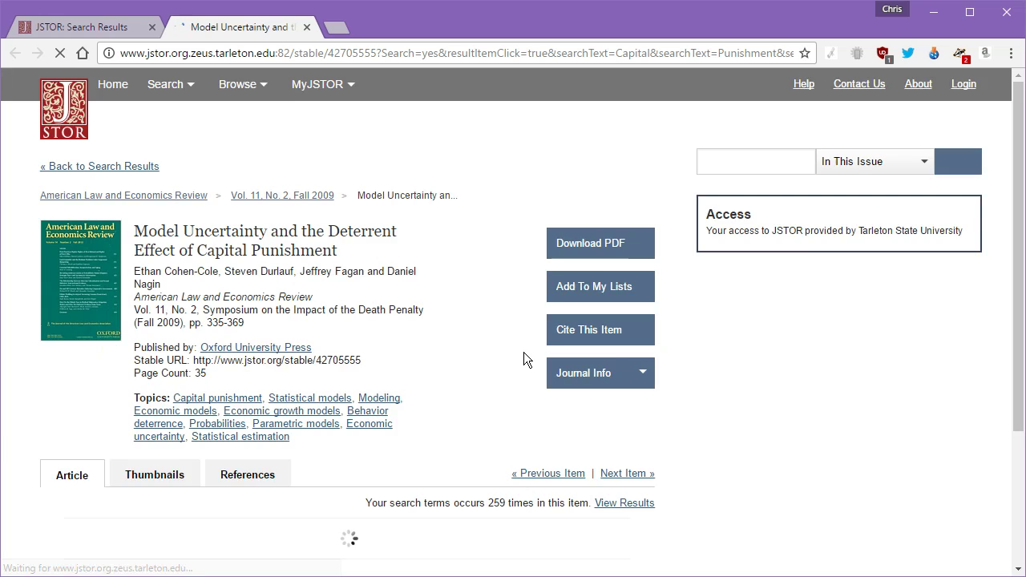
{"action": "scroll", "coordinate": [523, 352], "scroll_direction": "down", "scroll_amount": 2}
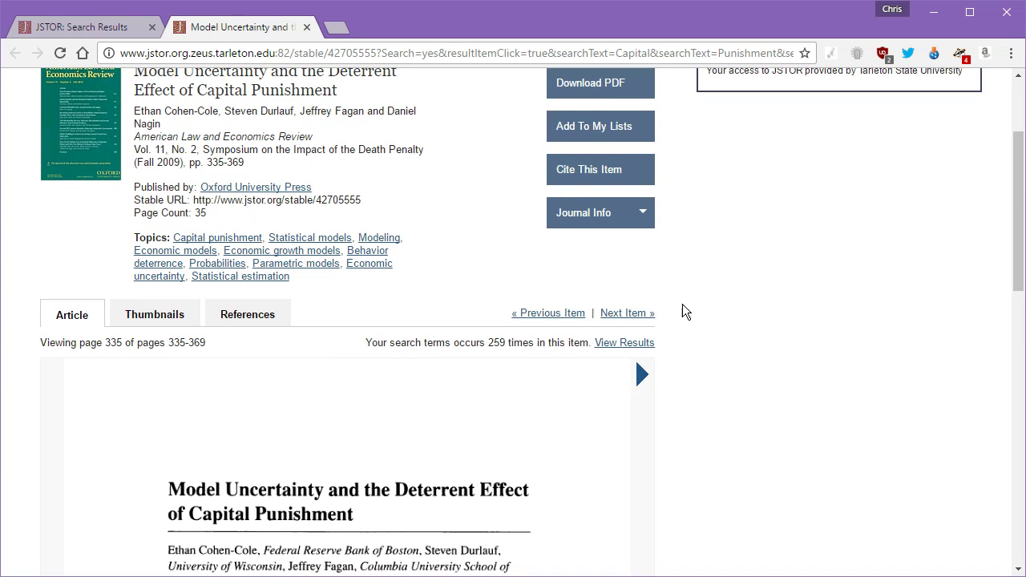
{"action": "scroll", "coordinate": [559, 267], "scroll_direction": "up", "scroll_amount": 2}
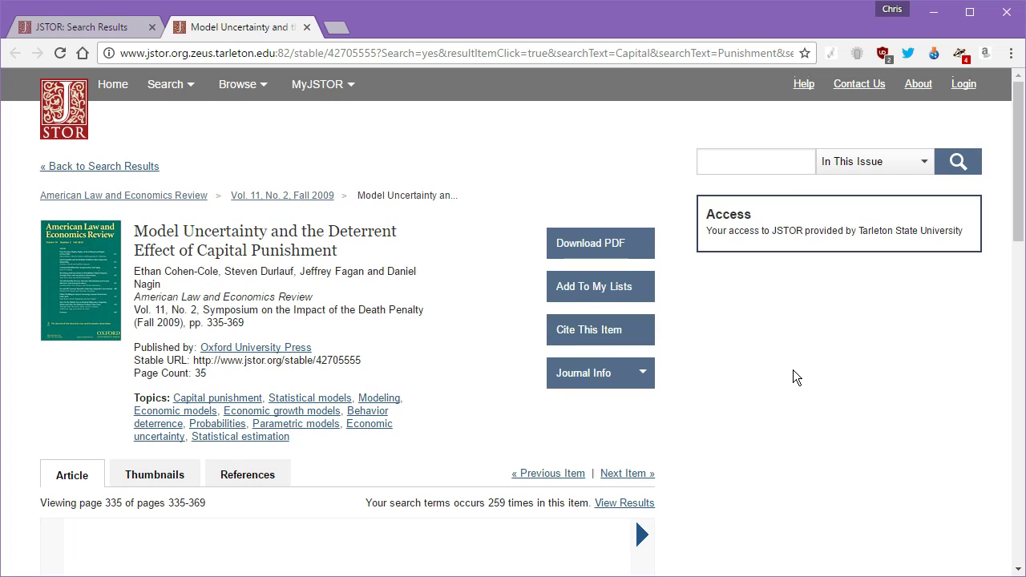
{"action": "scroll", "coordinate": [663, 346], "scroll_direction": "down", "scroll_amount": 3}
{"action": "scroll", "coordinate": [663, 345], "scroll_direction": "down", "scroll_amount": 4}
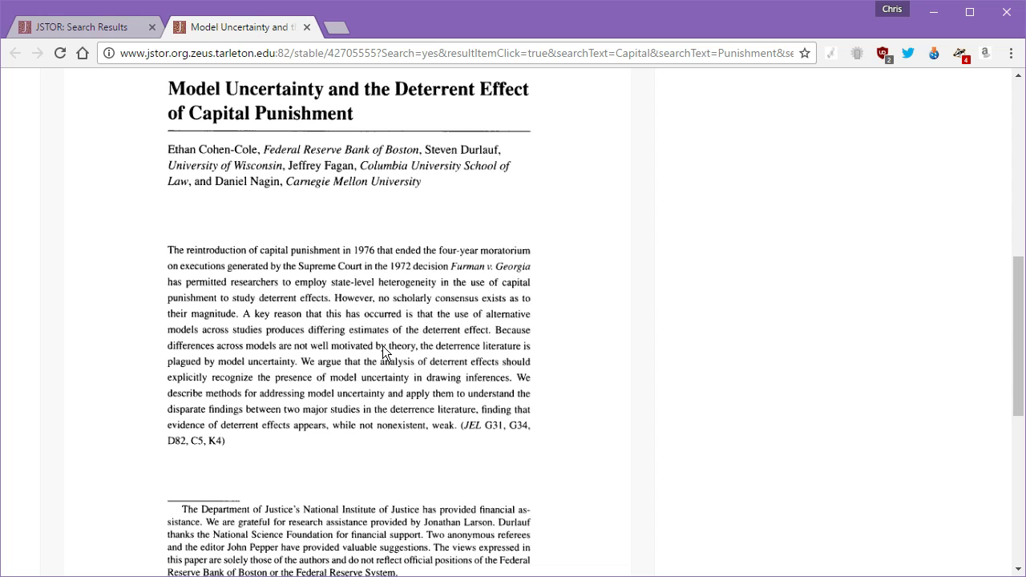
{"action": "scroll", "coordinate": [736, 305], "scroll_direction": "up", "scroll_amount": 6}
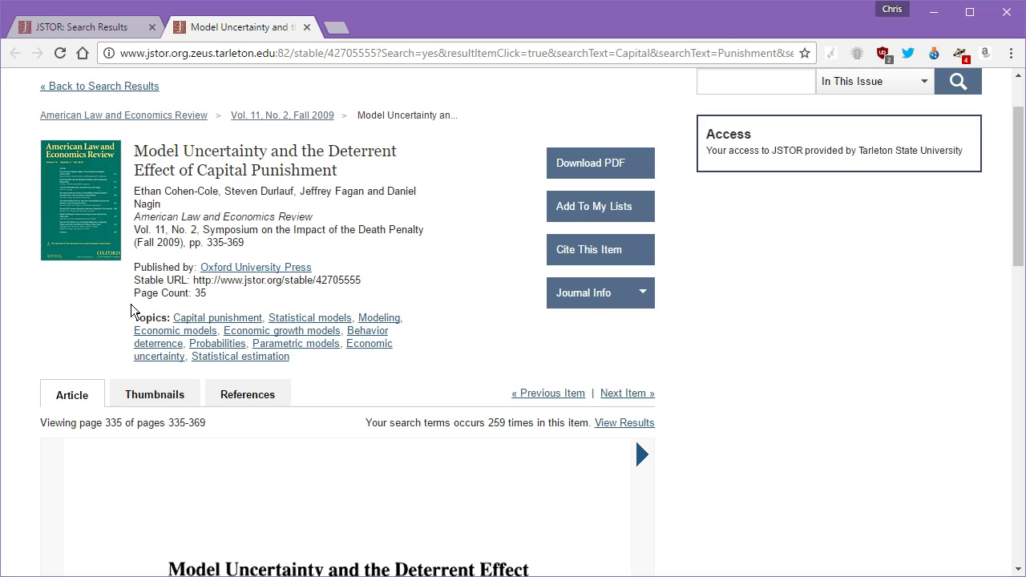
Clear a stray text selection and bring up link options for the Capital punishment topic
{"action": "left_click_drag", "start_coordinate": [294, 370], "coordinate": [154, 312]}
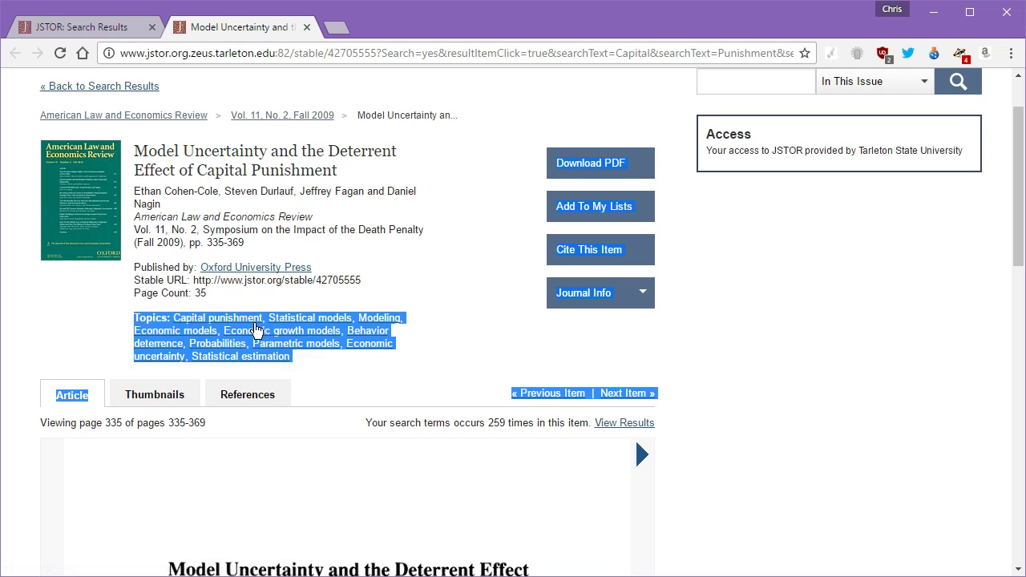
{"action": "left_click", "coordinate": [486, 319]}
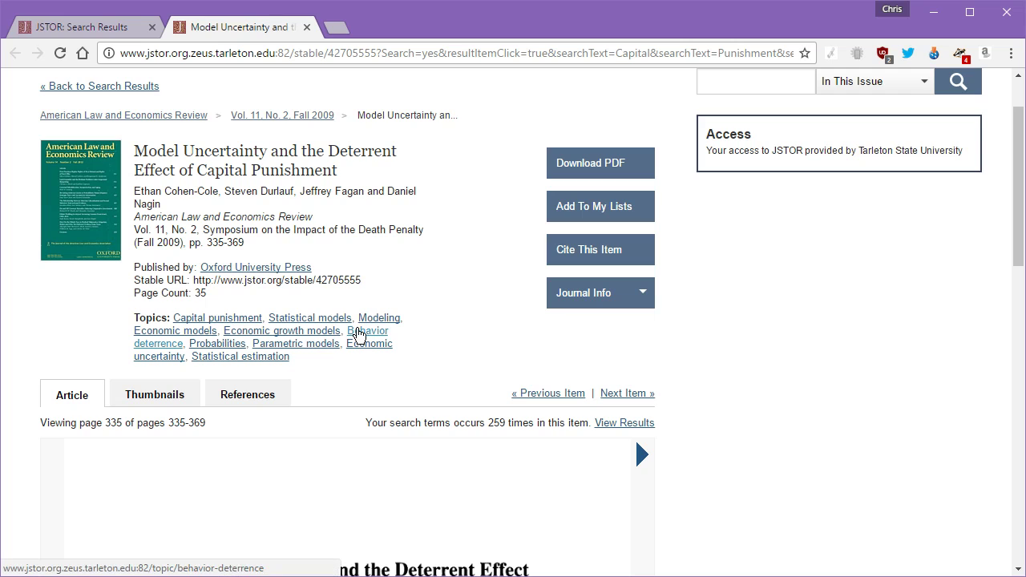
{"action": "right_click", "coordinate": [204, 316]}
Open the Capital punishment topic page in a new tab and limit it to journals
{"action": "left_click", "coordinate": [251, 328]}
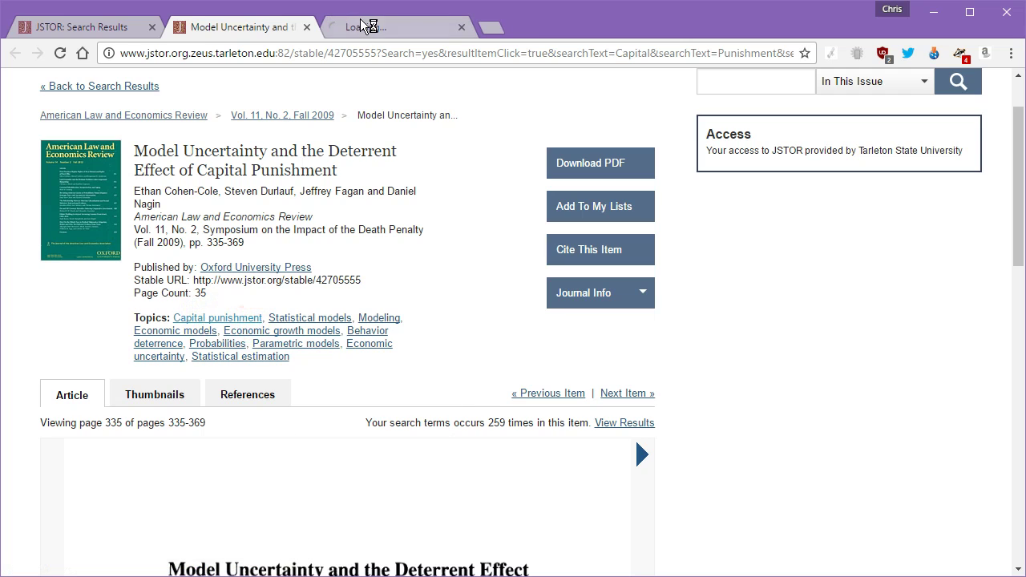
{"action": "left_click", "coordinate": [380, 26]}
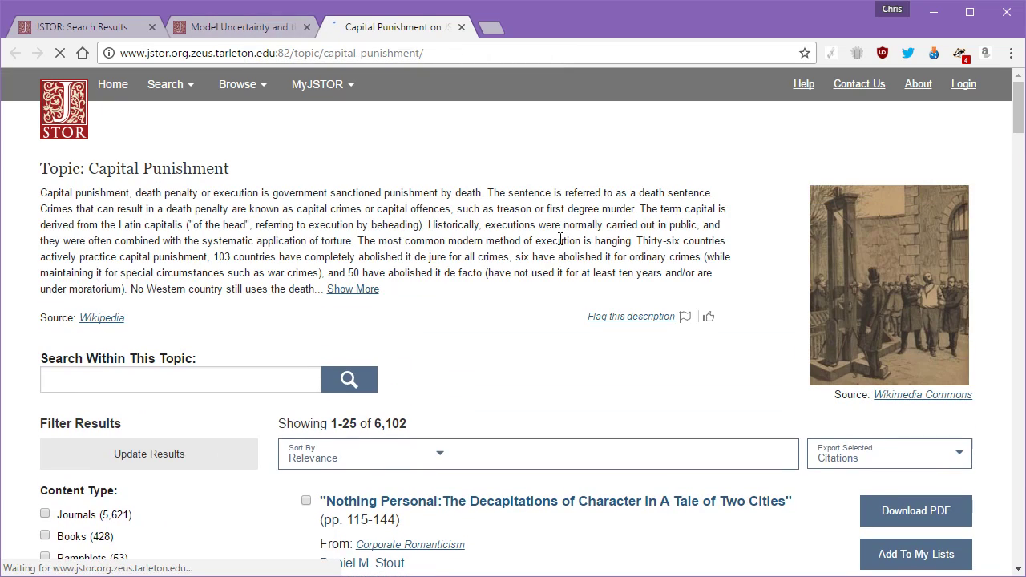
{"action": "scroll", "coordinate": [505, 321], "scroll_direction": "down", "scroll_amount": 3}
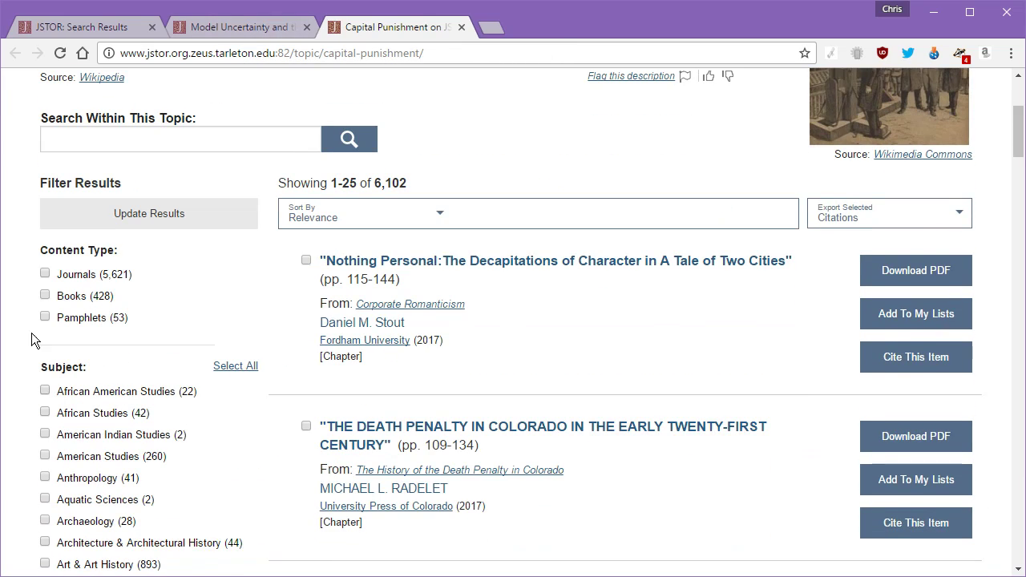
{"action": "left_click", "coordinate": [46, 274]}
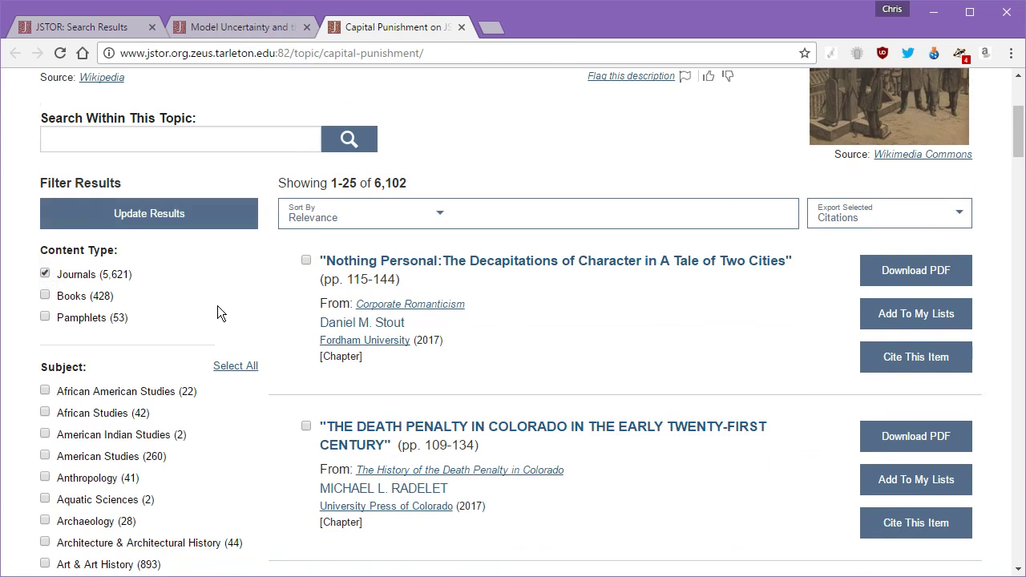
{"action": "scroll", "coordinate": [212, 321], "scroll_direction": "down", "scroll_amount": 5}
Restrict the topic results to 2006–2017, then close the topic tab
{"action": "left_click", "coordinate": [76, 314]}
{"action": "type", "text": "2"}
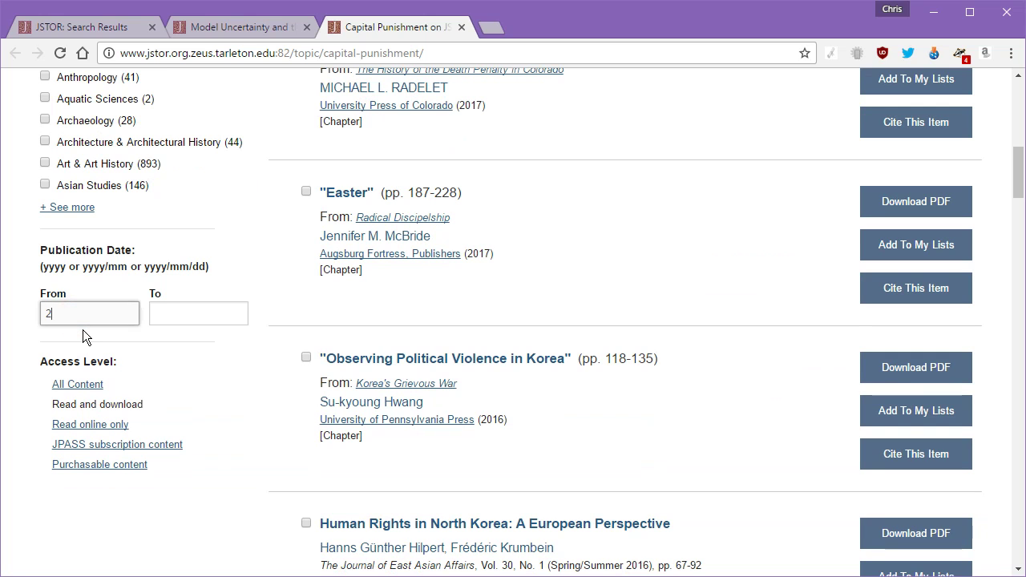
{"action": "type", "text": "006"}
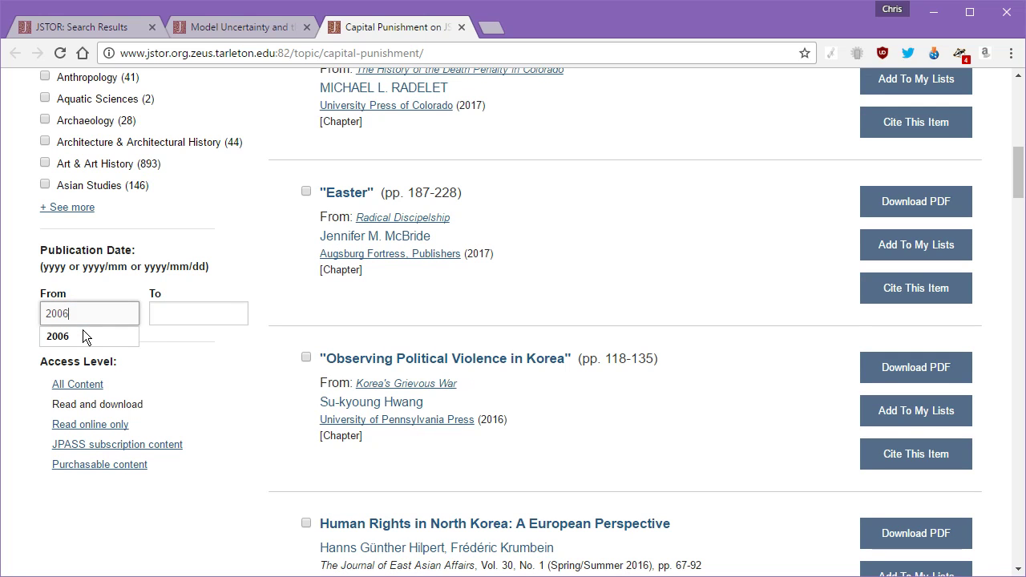
{"action": "key", "text": "Tab"}
{"action": "type", "text": "2017"}
{"action": "scroll", "coordinate": [88, 325], "scroll_direction": "up", "scroll_amount": 7}
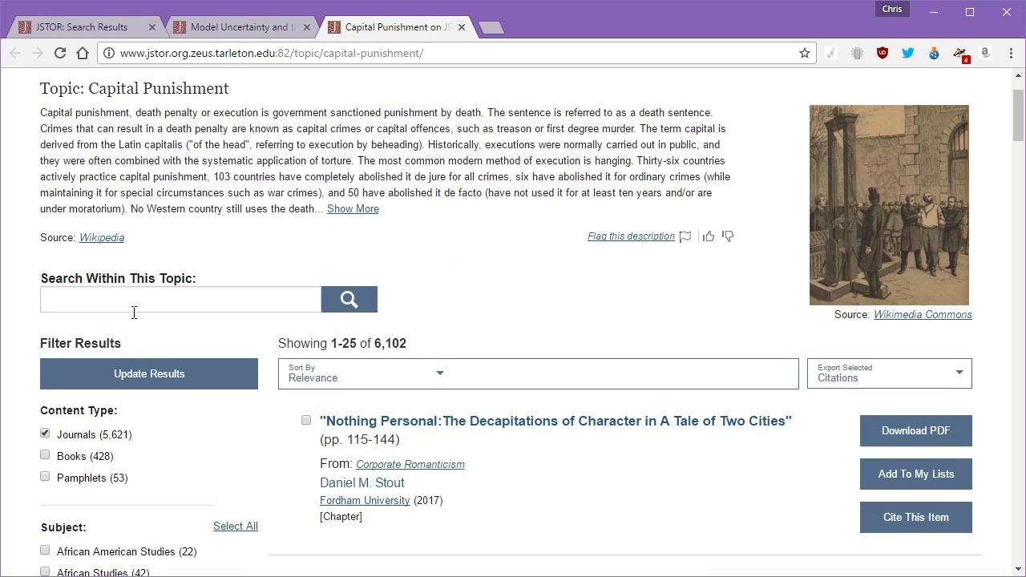
{"action": "left_click", "coordinate": [139, 387]}
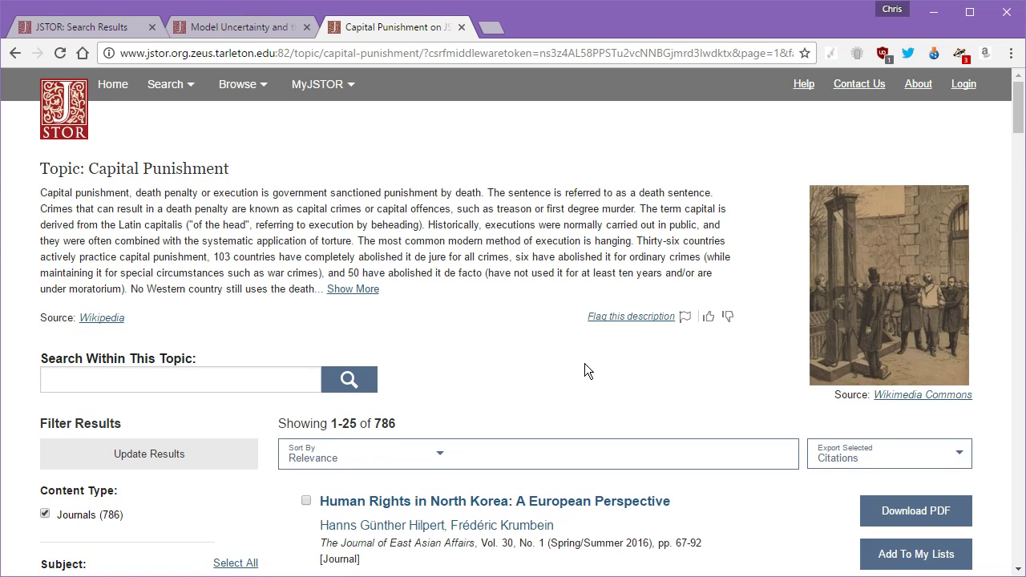
{"action": "scroll", "coordinate": [584, 363], "scroll_direction": "down", "scroll_amount": 2}
{"action": "scroll", "coordinate": [601, 367], "scroll_direction": "down", "scroll_amount": 1}
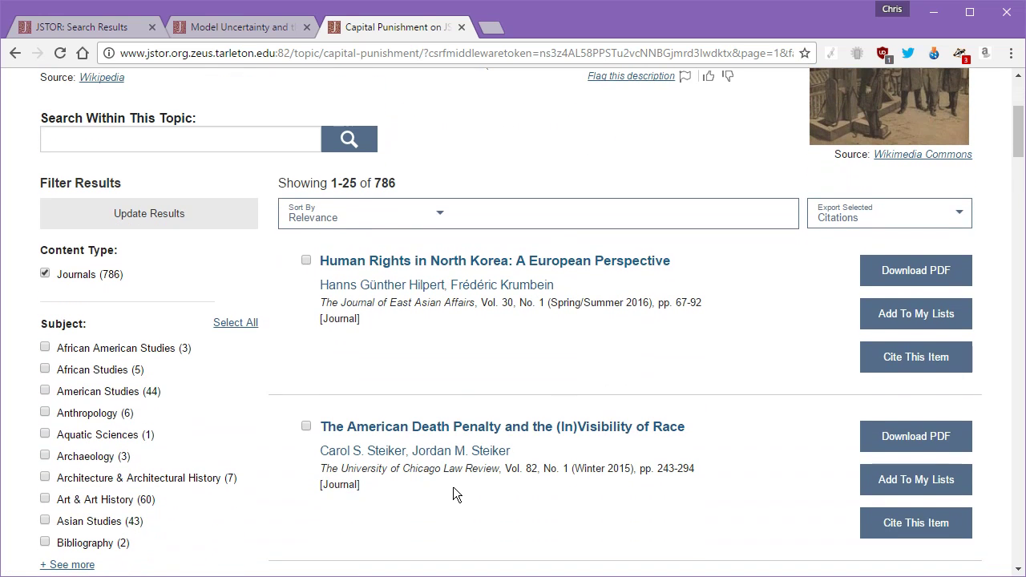
{"action": "left_click", "coordinate": [462, 26]}
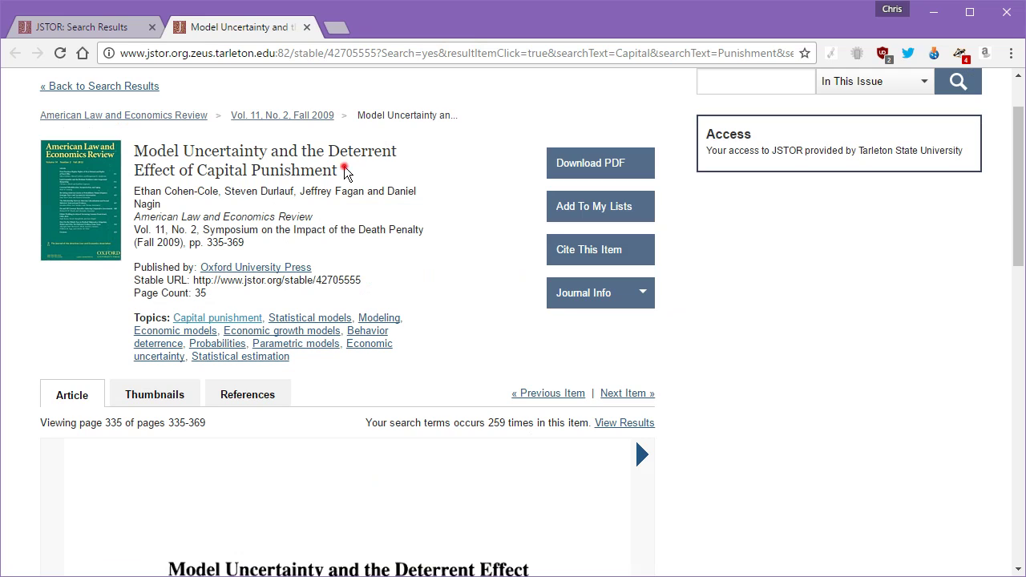
Copy the article's full title
{"action": "left_click_drag", "start_coordinate": [346, 172], "coordinate": [152, 154]}
{"action": "right_click", "coordinate": [152, 153]}
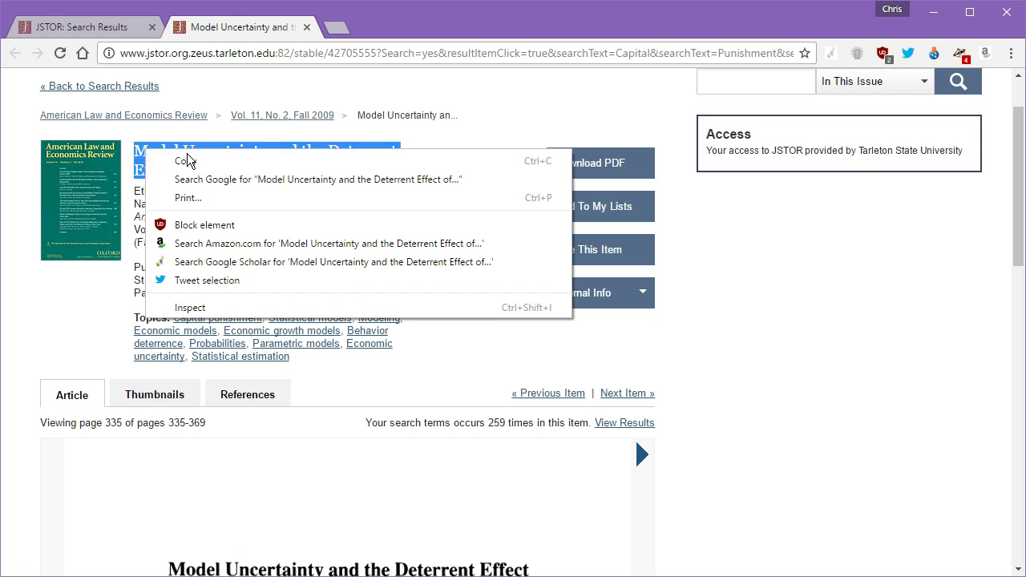
{"action": "left_click", "coordinate": [194, 160]}
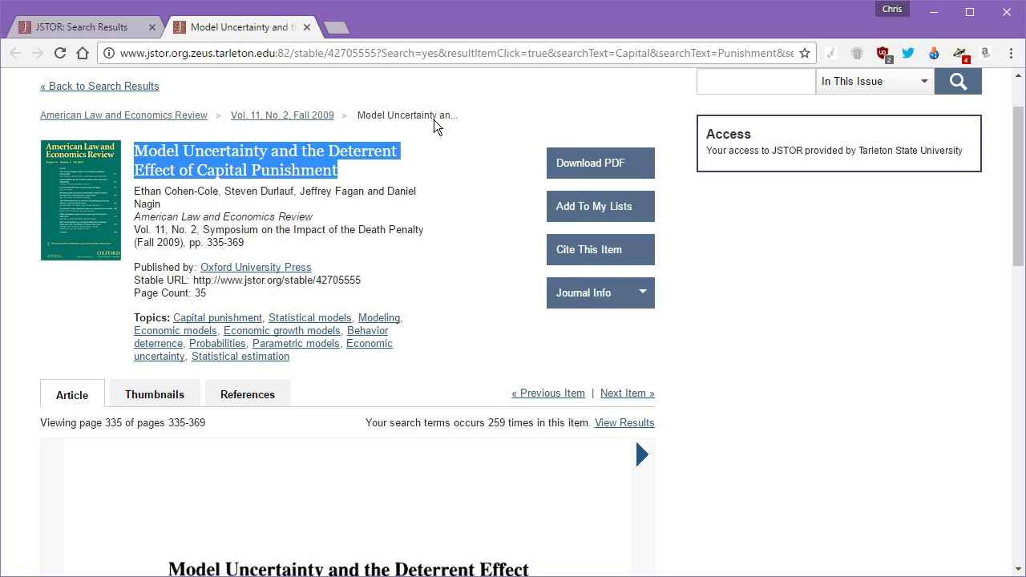
Open the article's 36-page PDF after accepting JSTOR's terms
{"action": "left_click", "coordinate": [603, 169]}
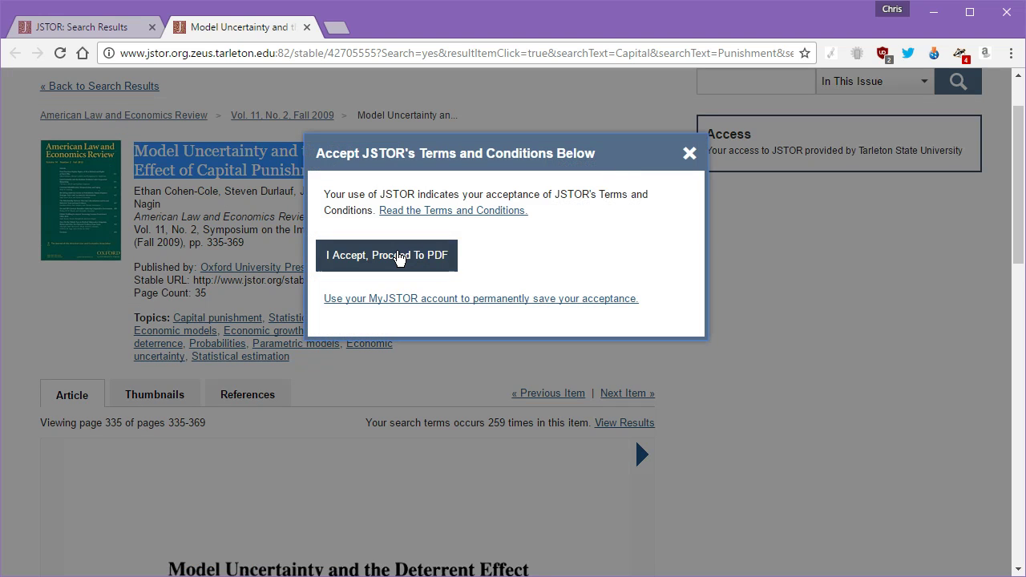
{"action": "left_click", "coordinate": [397, 255]}
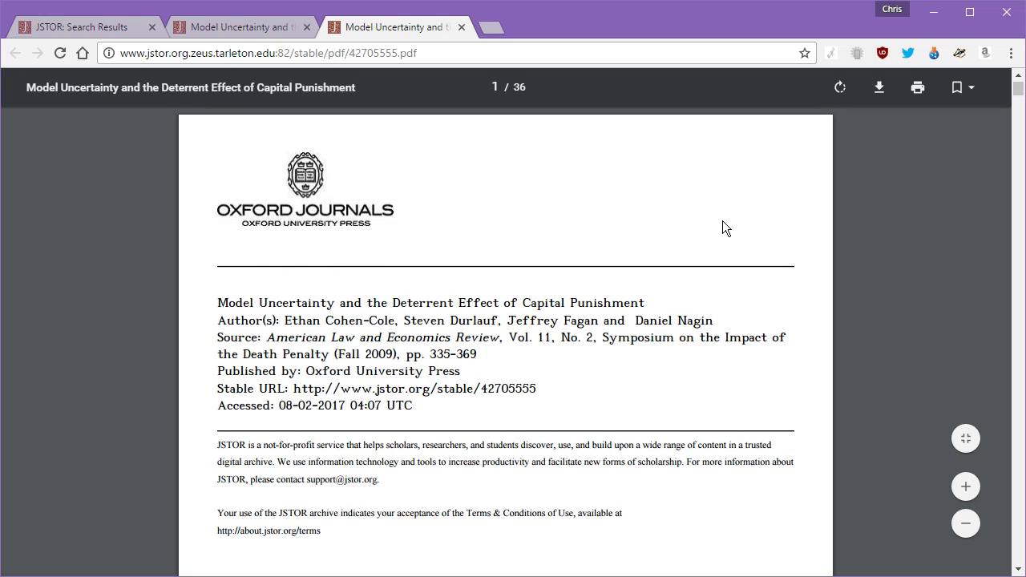
{"action": "scroll", "coordinate": [723, 225], "scroll_direction": "down", "scroll_amount": 12}
{"action": "scroll", "coordinate": [717, 229], "scroll_direction": "down", "scroll_amount": 5}
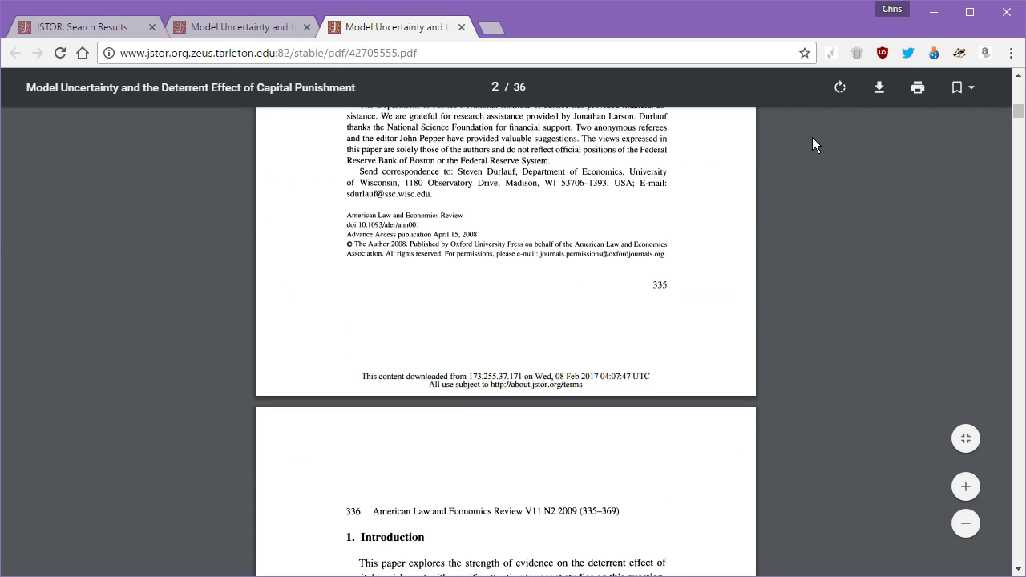
Save the PDF as 'Model Uncertainty and the Deterrent Effect of Capital Punishment.pdf' using the copied title
{"action": "left_click", "coordinate": [879, 88]}
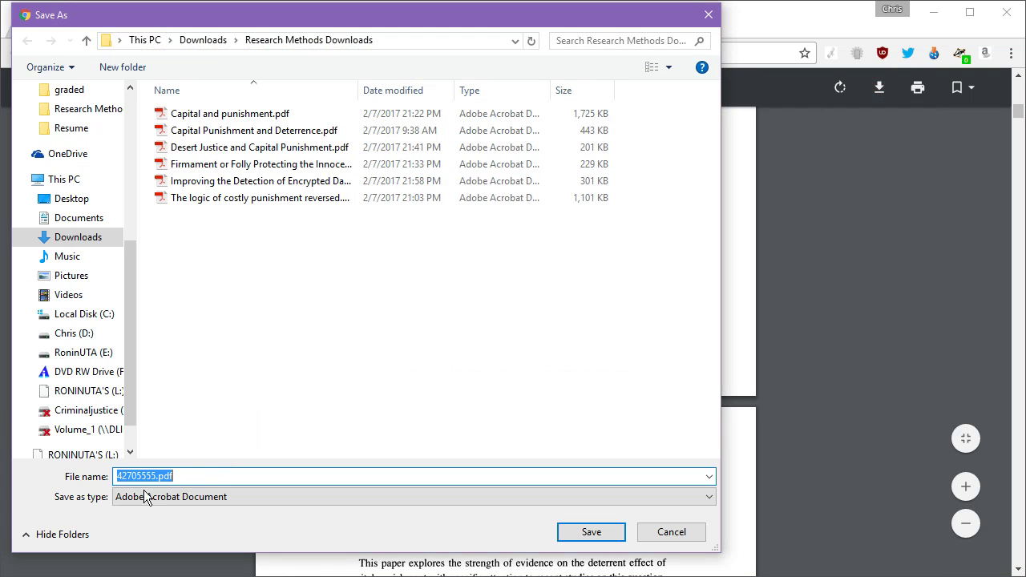
{"action": "double_click", "coordinate": [144, 476]}
{"action": "key", "text": "ctrl+v"}
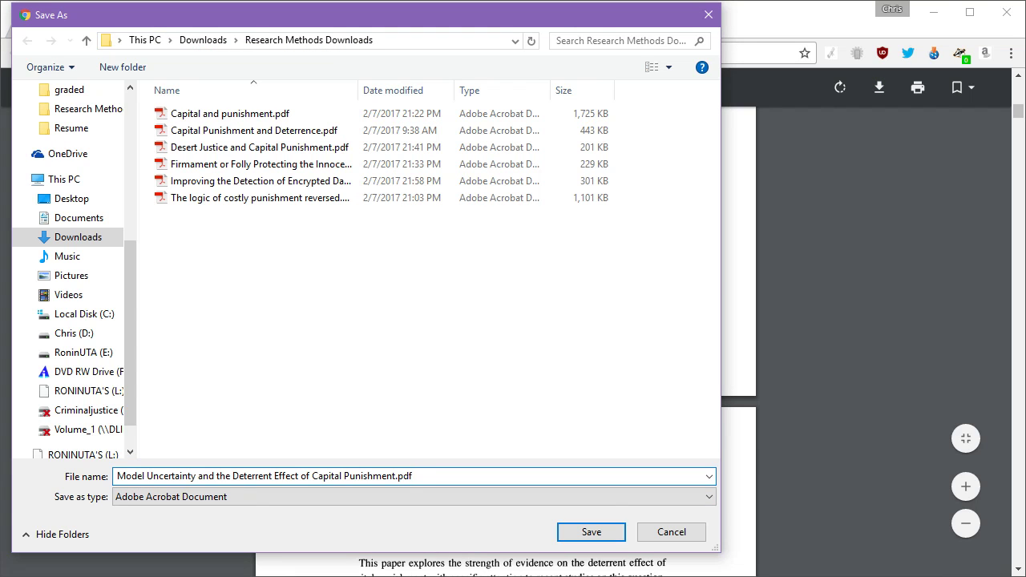
{"action": "key", "text": "Return"}
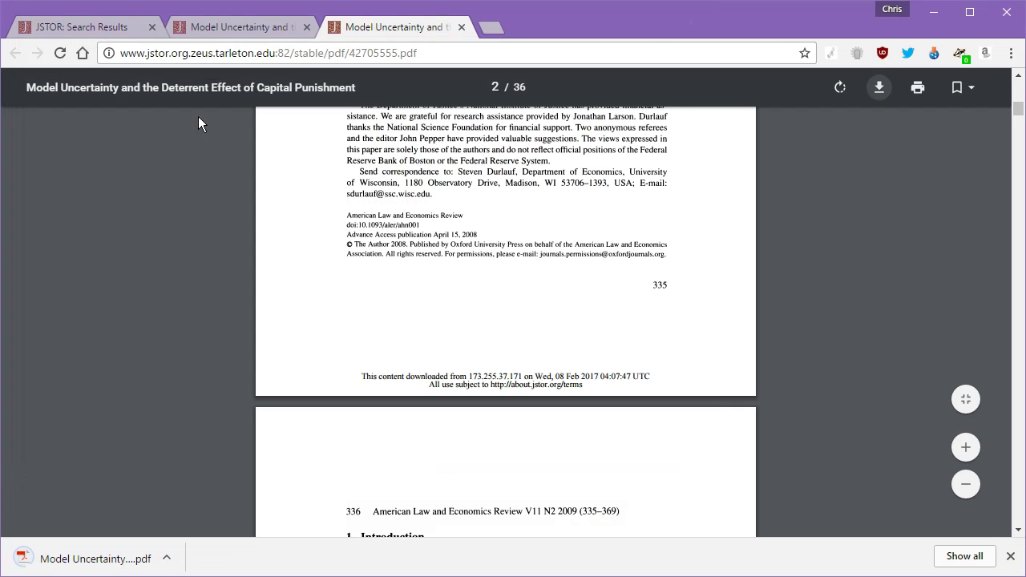
From the article's Cite This Item dialog, export the citation as RIS file 10.2307_42705555.ris
{"action": "left_click", "coordinate": [212, 27]}
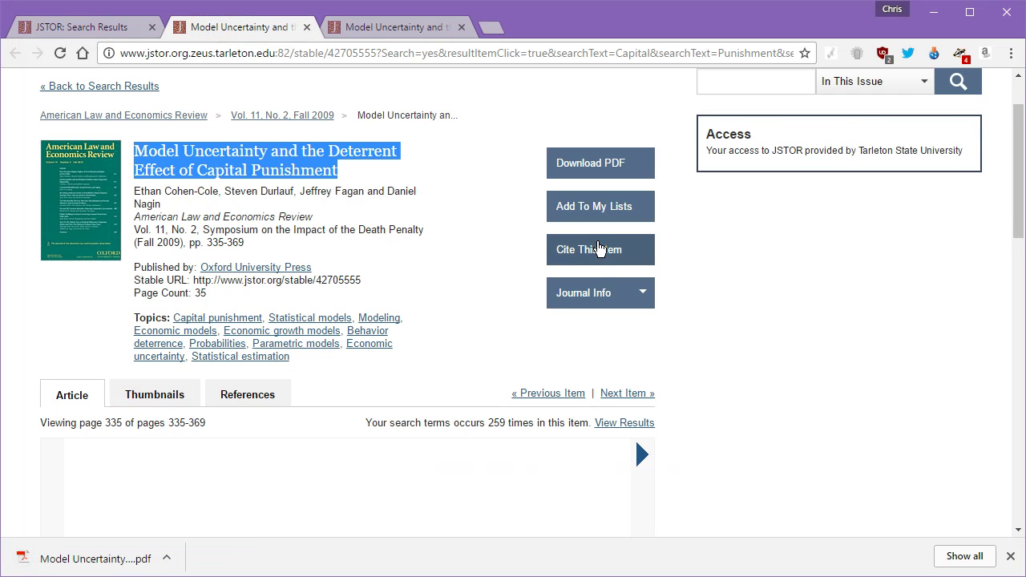
{"action": "left_click", "coordinate": [593, 247]}
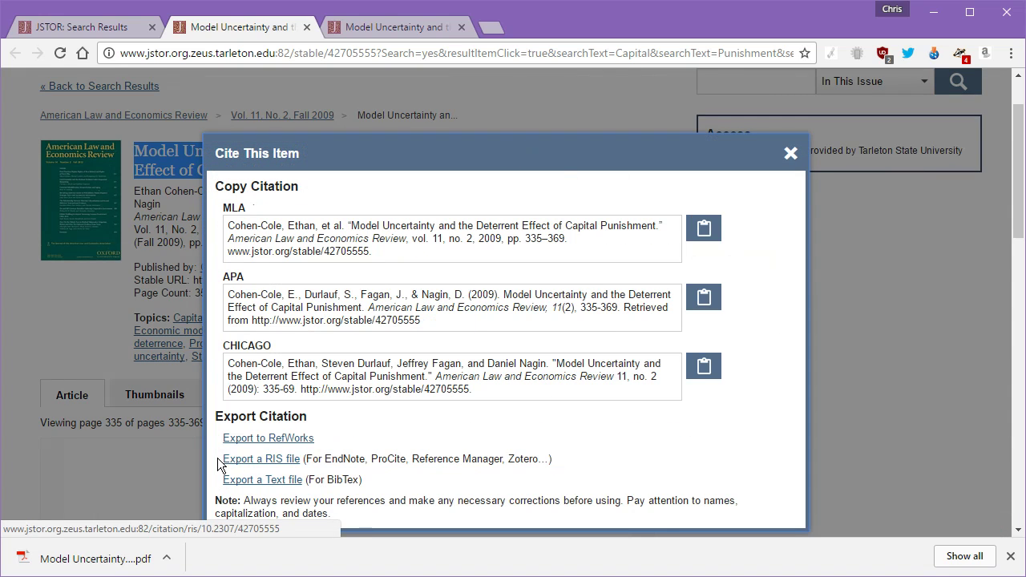
{"action": "left_click_drag", "start_coordinate": [215, 456], "coordinate": [570, 459]}
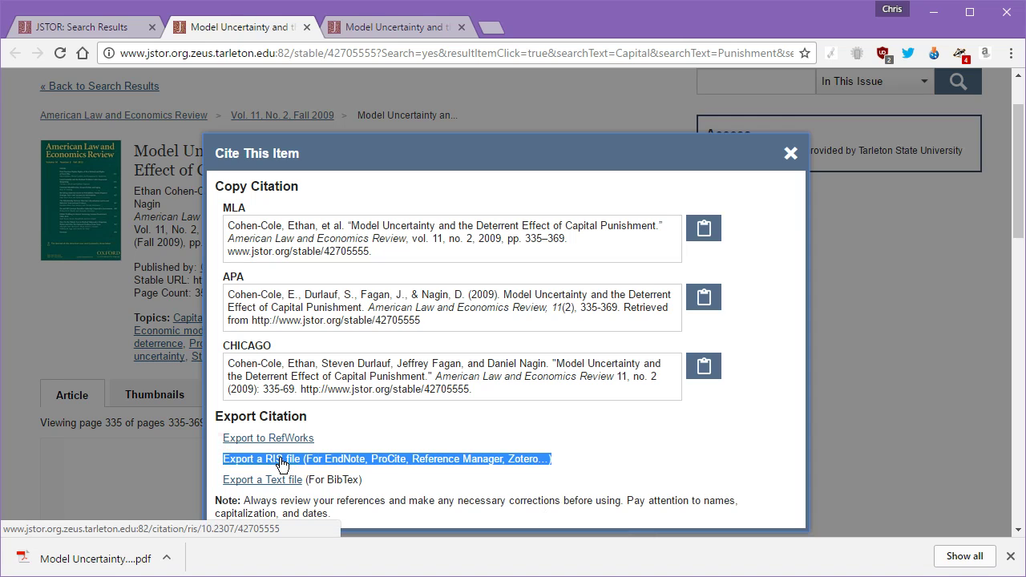
{"action": "left_click", "coordinate": [632, 443]}
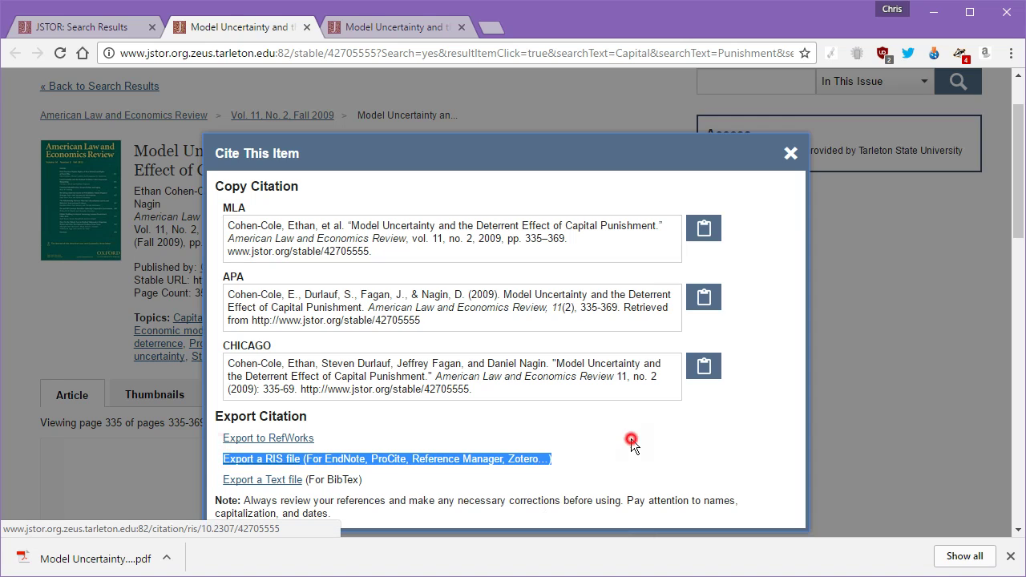
{"action": "left_click", "coordinate": [279, 463]}
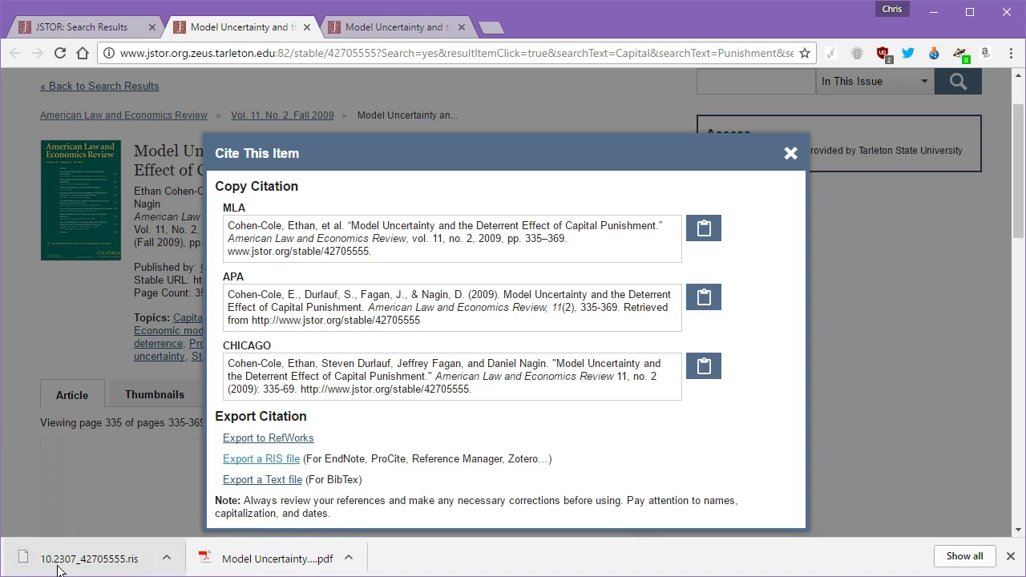
{"action": "left_click", "coordinate": [166, 558]}
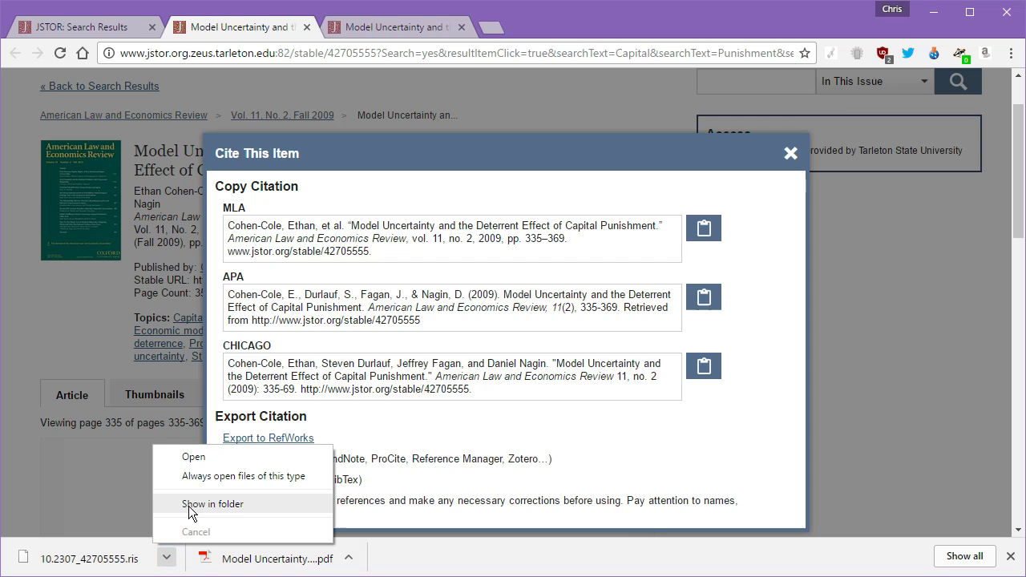
Rename the RIS file to 'Model Uncertainty and the Deterrent Effect of Capital Punishment.ris'
{"action": "left_click", "coordinate": [188, 505]}
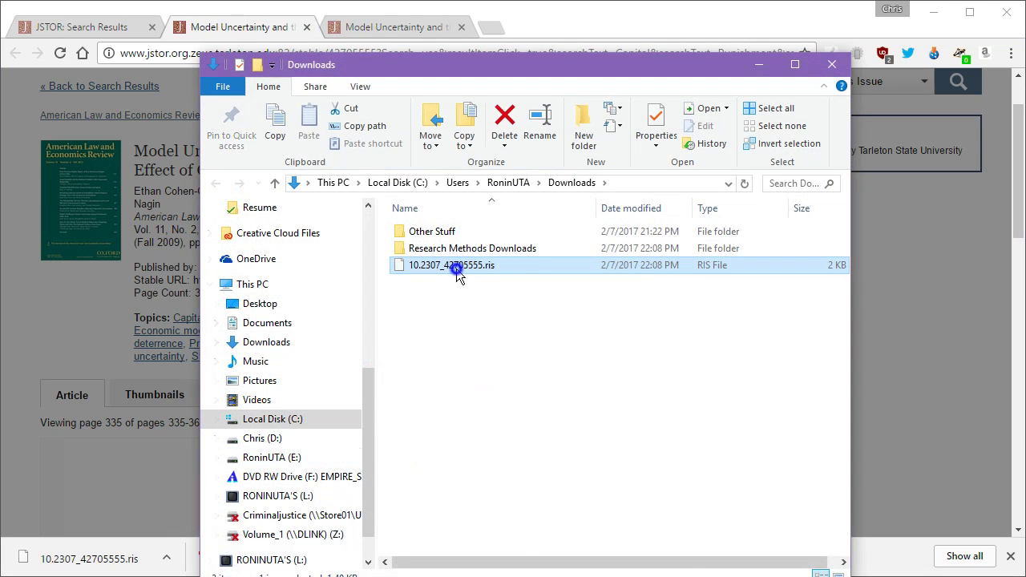
{"action": "right_click", "coordinate": [457, 271]}
{"action": "left_click", "coordinate": [512, 527]}
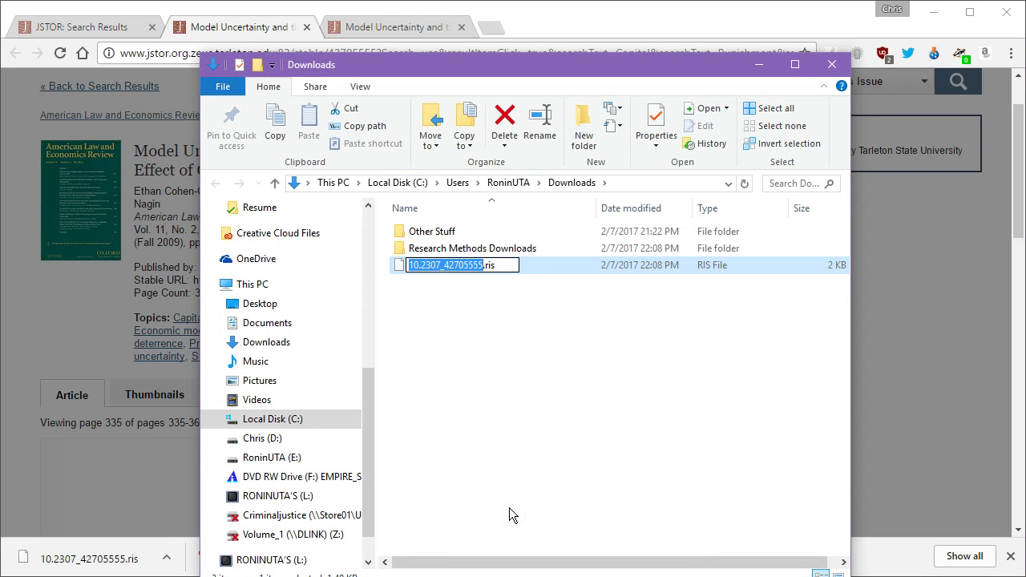
{"action": "key", "text": "ctrl+v"}
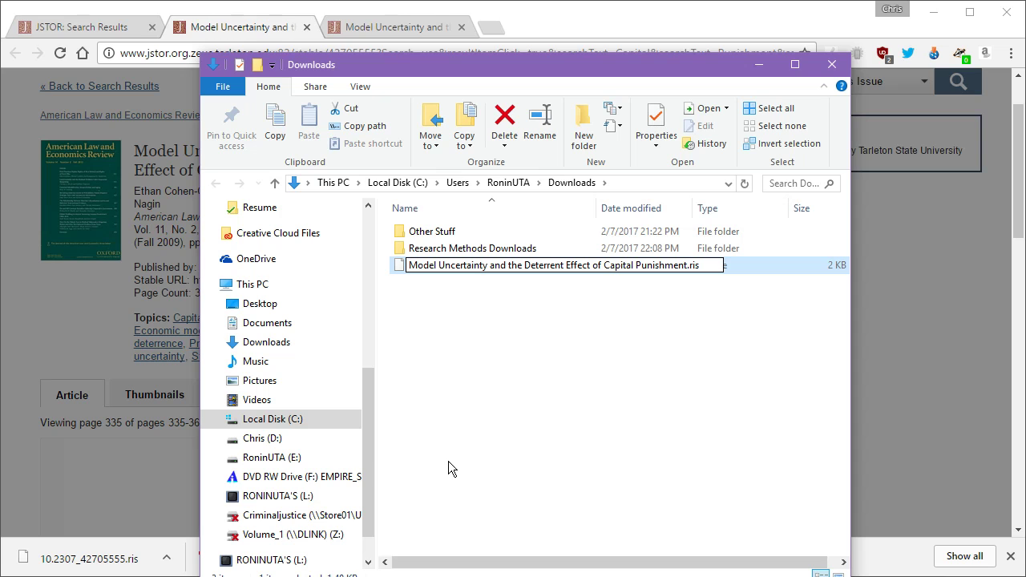
{"action": "key", "text": "Return"}
Move the renamed RIS into Research Methods Downloads and check it matches the PDF's name
{"action": "left_click_drag", "start_coordinate": [445, 264], "coordinate": [463, 255]}
{"action": "double_click", "coordinate": [476, 250]}
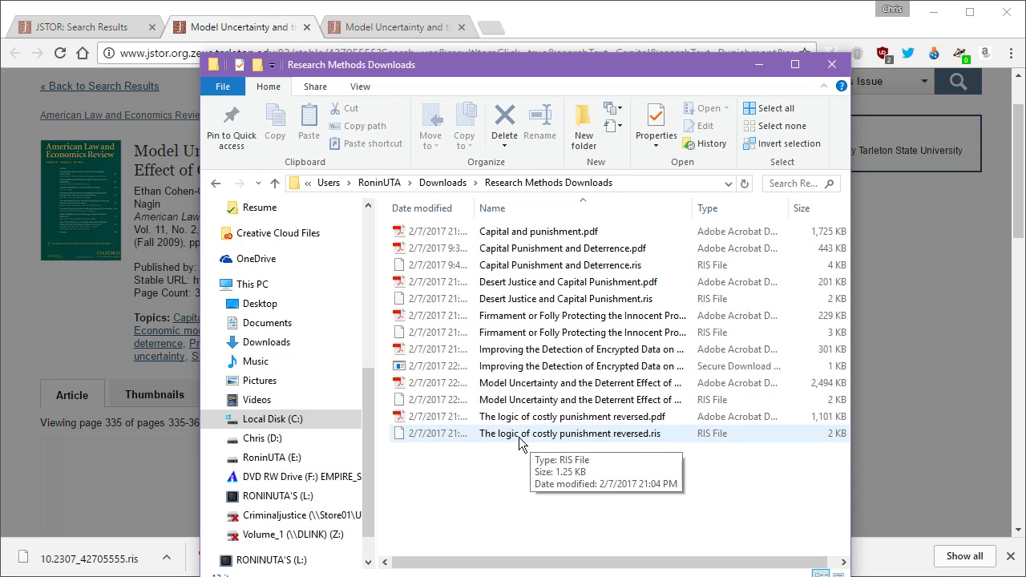
{"action": "left_click", "coordinate": [530, 383]}
{"action": "left_click", "coordinate": [529, 399]}
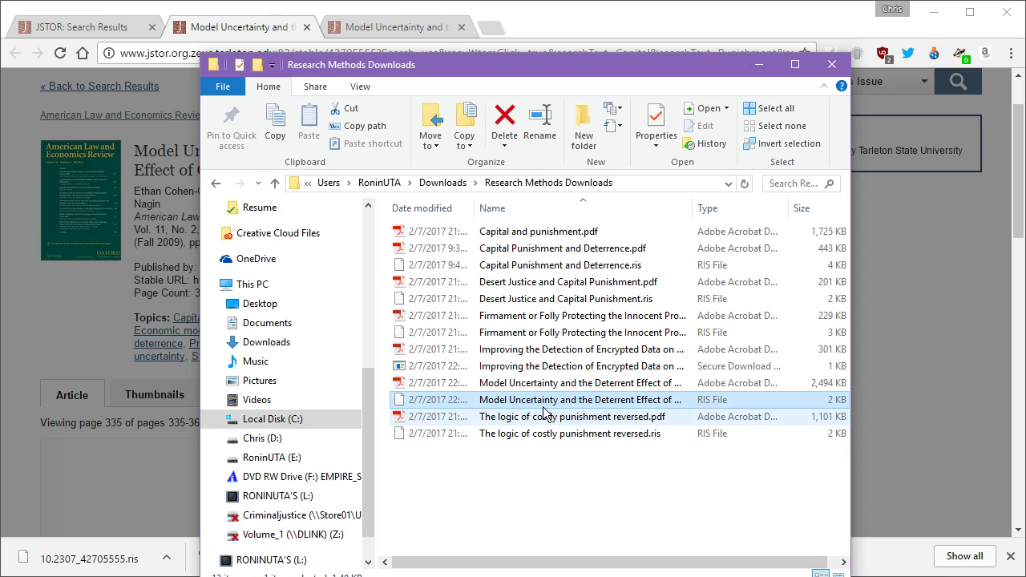
{"action": "left_click", "coordinate": [541, 400]}
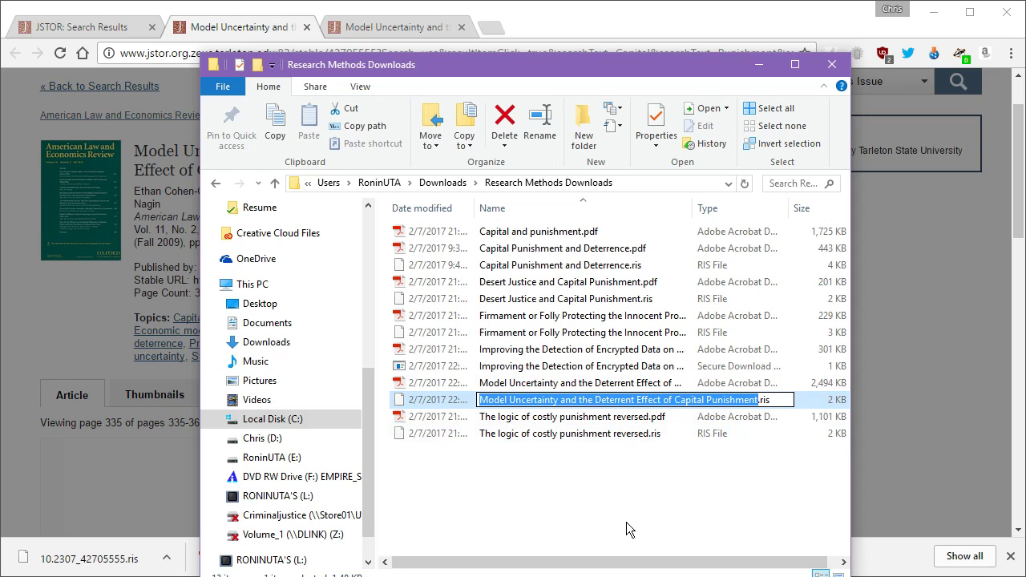
{"action": "left_click", "coordinate": [626, 522]}
{"action": "left_click", "coordinate": [691, 208]}
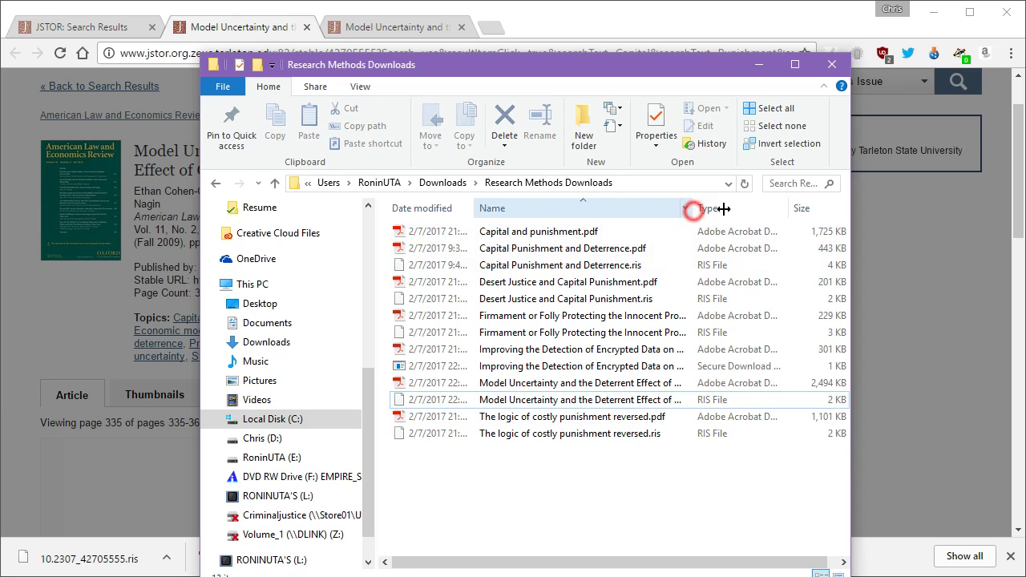
{"action": "left_click_drag", "start_coordinate": [724, 209], "coordinate": [731, 207]}
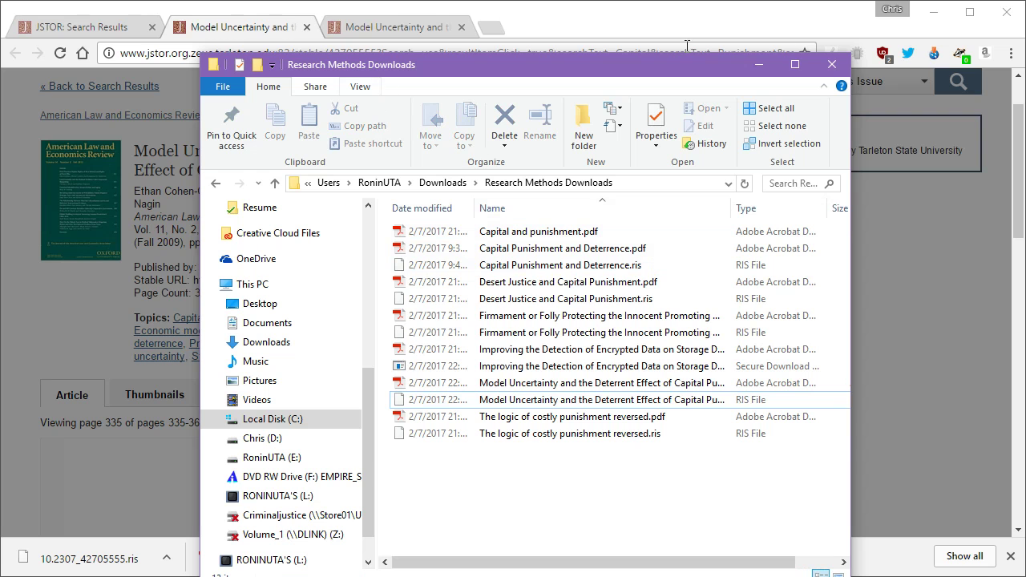
{"action": "left_click", "coordinate": [833, 63]}
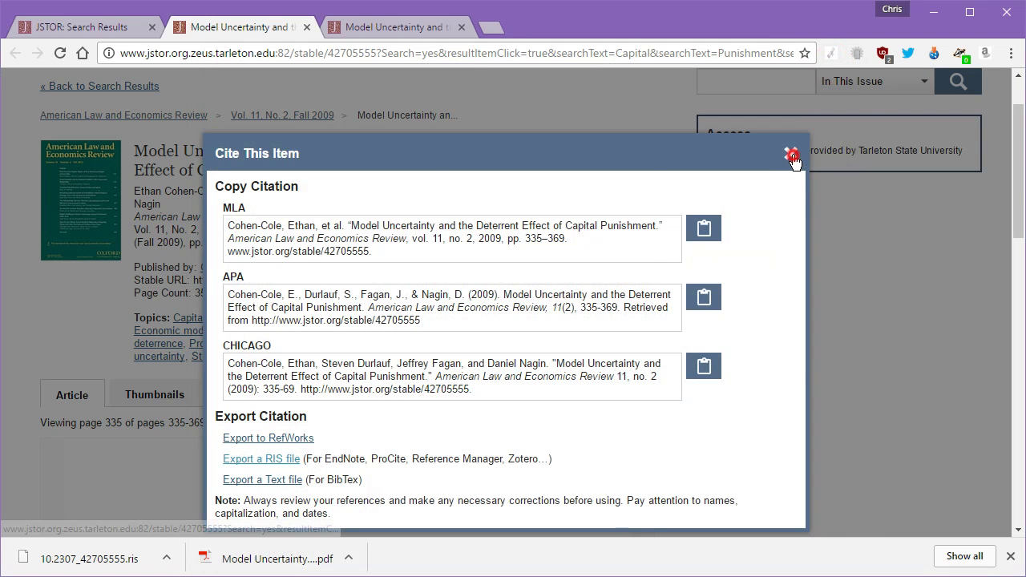
Close the Cite This Item dialog and dismiss the browser's downloads list
{"action": "left_click", "coordinate": [789, 154]}
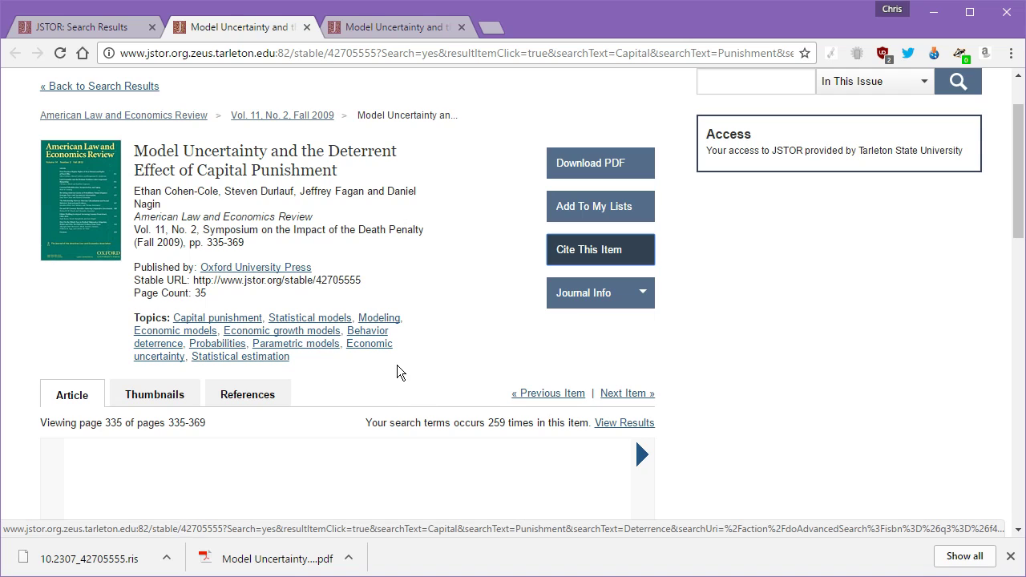
{"action": "left_click", "coordinate": [1011, 556]}
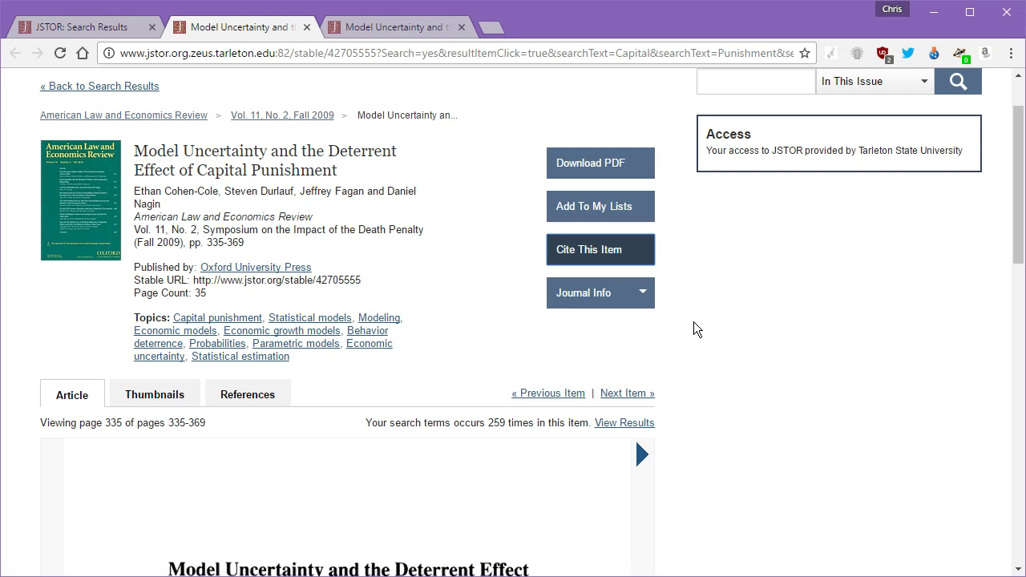
Review the Journal Info popup, then return to the 'JSTOR: Search Results' tab
{"action": "left_click", "coordinate": [600, 297]}
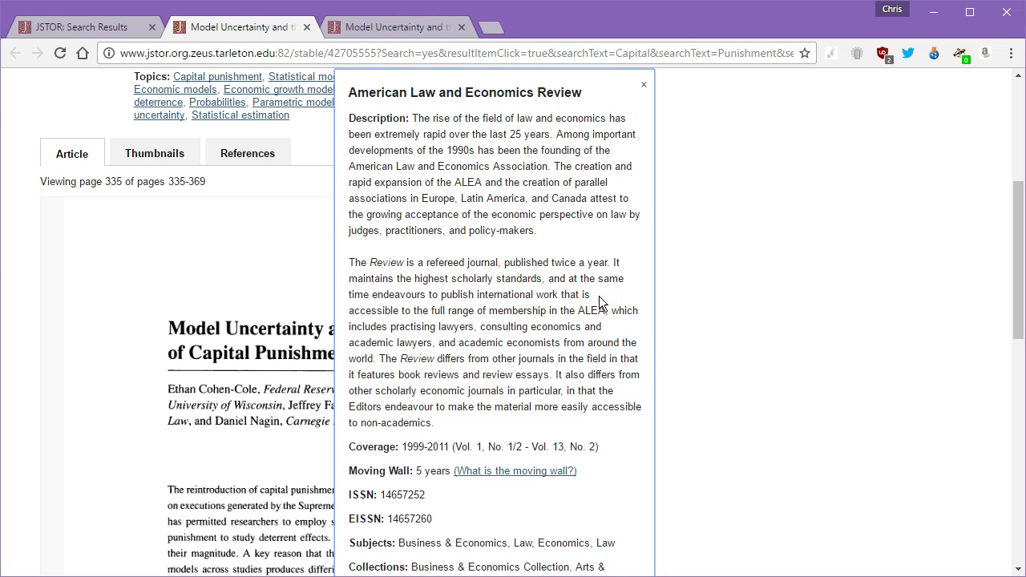
{"action": "scroll", "coordinate": [527, 336], "scroll_direction": "down", "scroll_amount": 3}
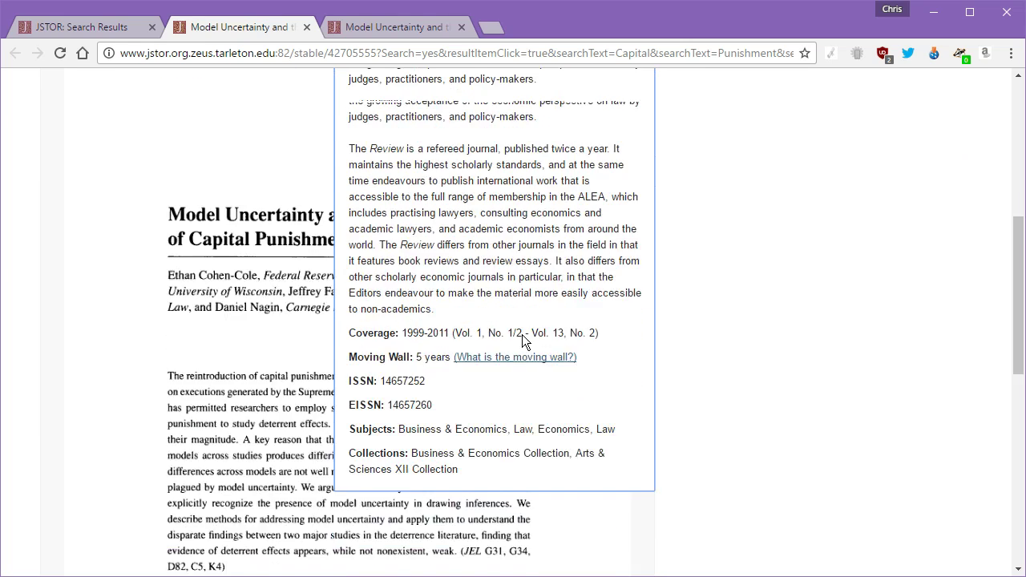
{"action": "left_click", "coordinate": [707, 336]}
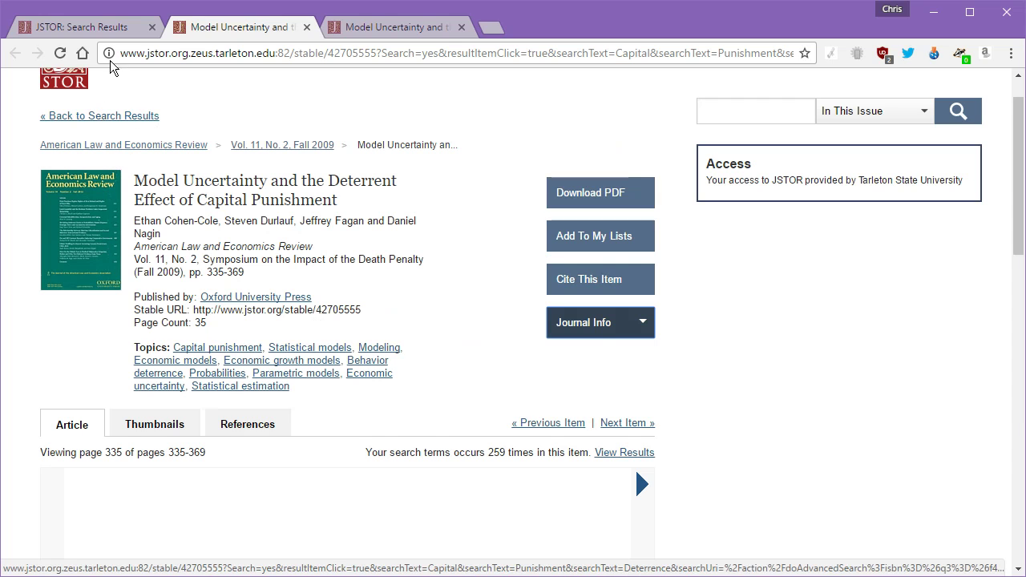
{"action": "left_click", "coordinate": [120, 32]}
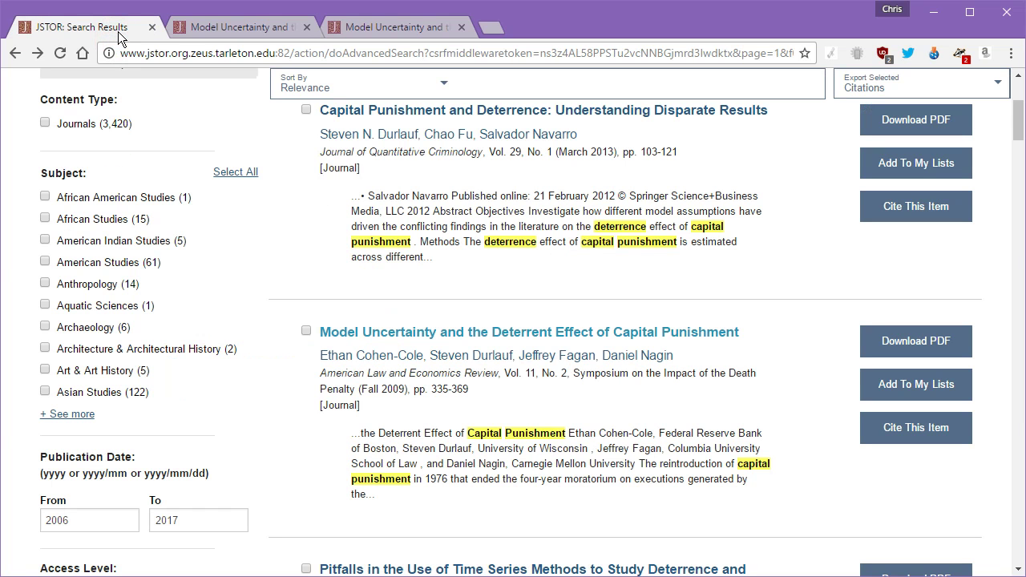